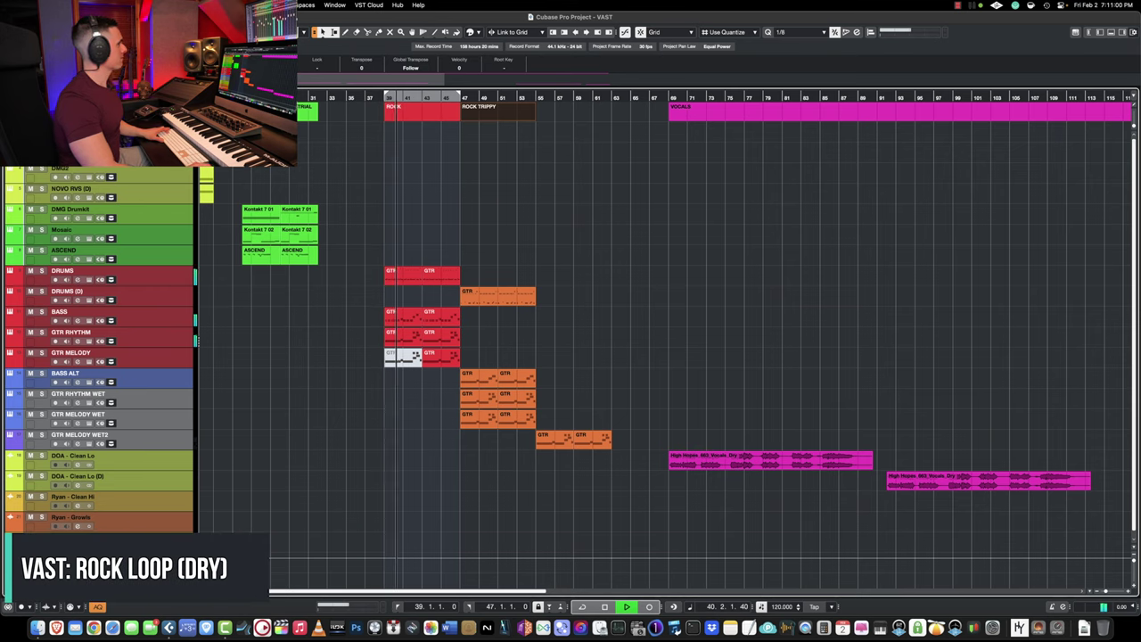
Step: Play the dry rock loop into the Rock Trippy section with the GTR RHYTHM WET Vast window moved fully on screen
scroll(526, 200, right, 1)
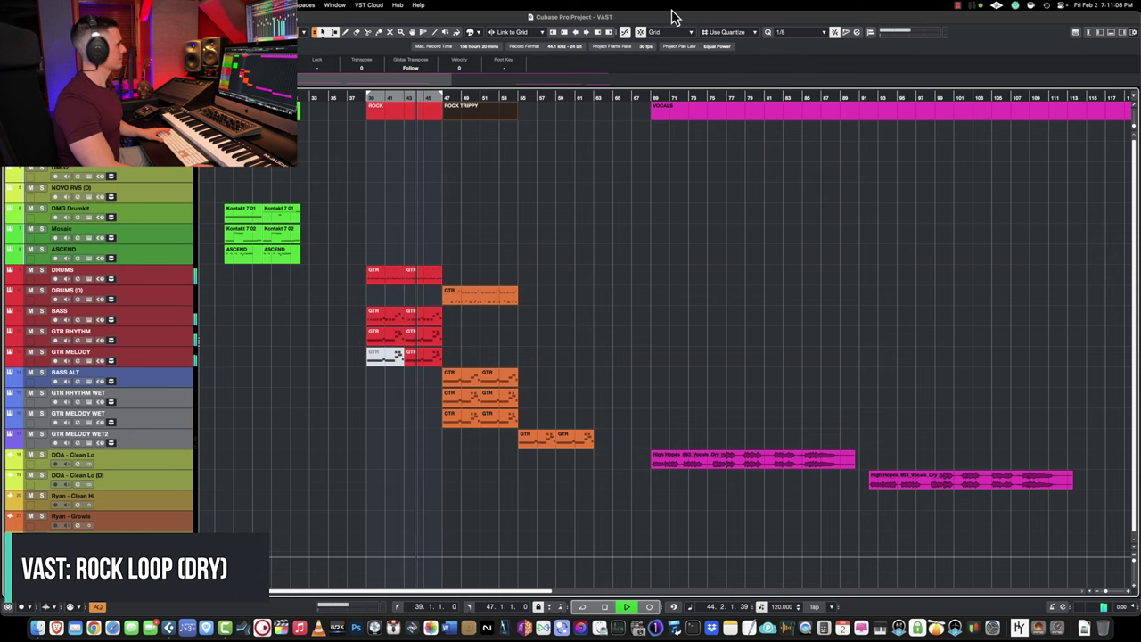
scroll(616, 308, right, 3)
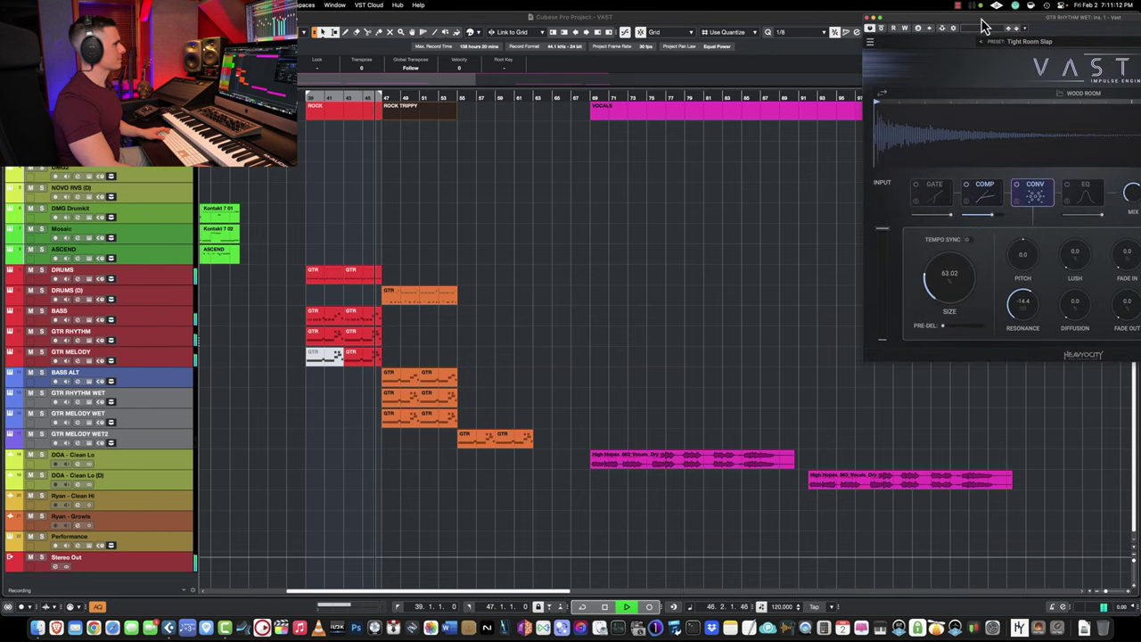
drag(983, 27, 675, 86)
scroll(537, 287, right, 3)
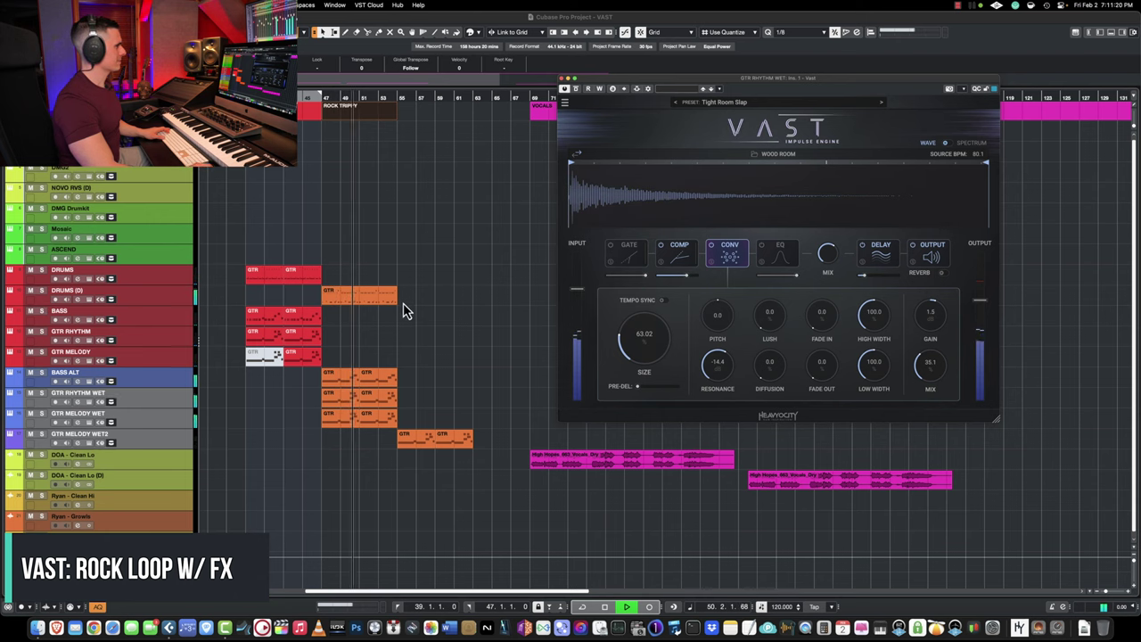
Step: Set the locators to the DRUMS (D) part in the Rock Trippy section, bars 47 to 55
scroll(424, 303, left, 2)
click(432, 305)
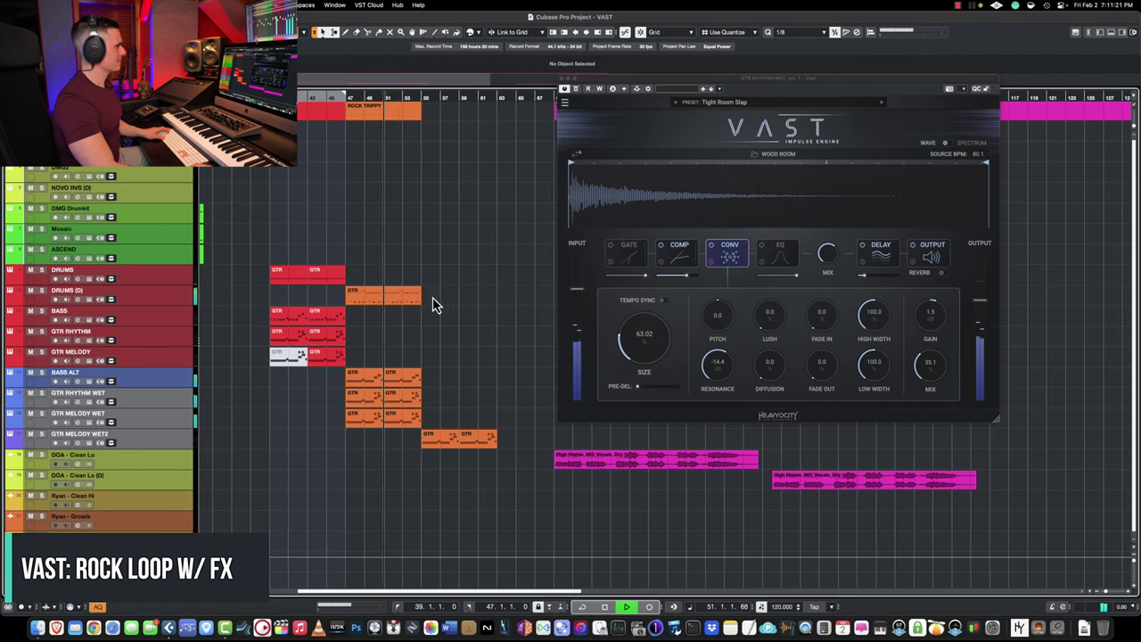
click(373, 305)
key(p)
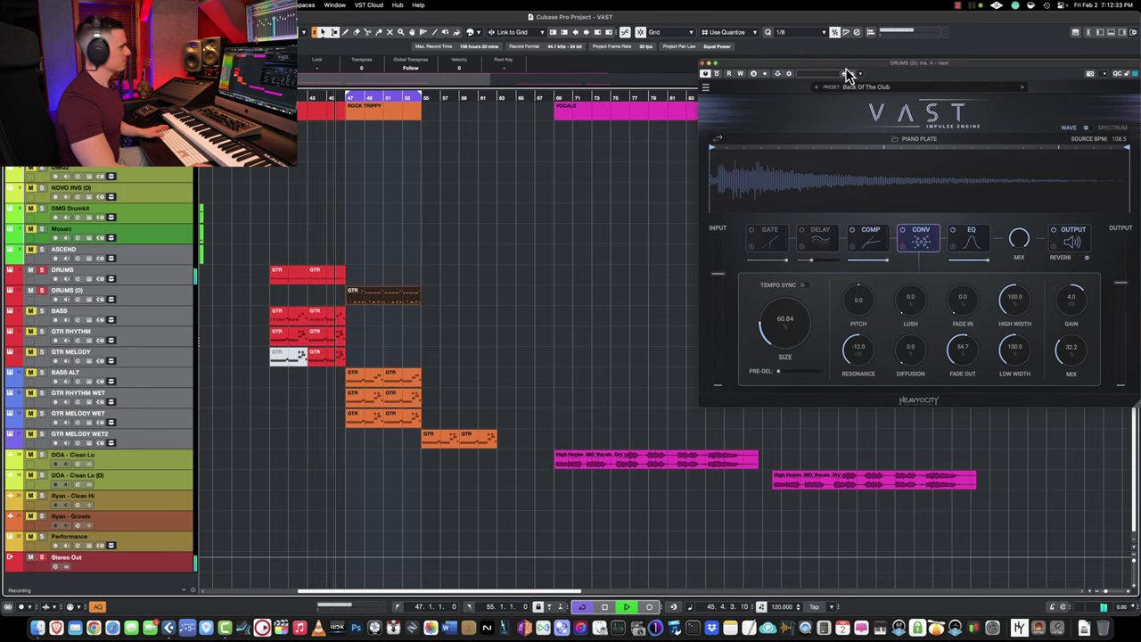
Step: Lower the convolution mix of the Back Of The Club preset on DRUMS (D) to about 12.6% and display the output settings
drag(848, 89, 778, 50)
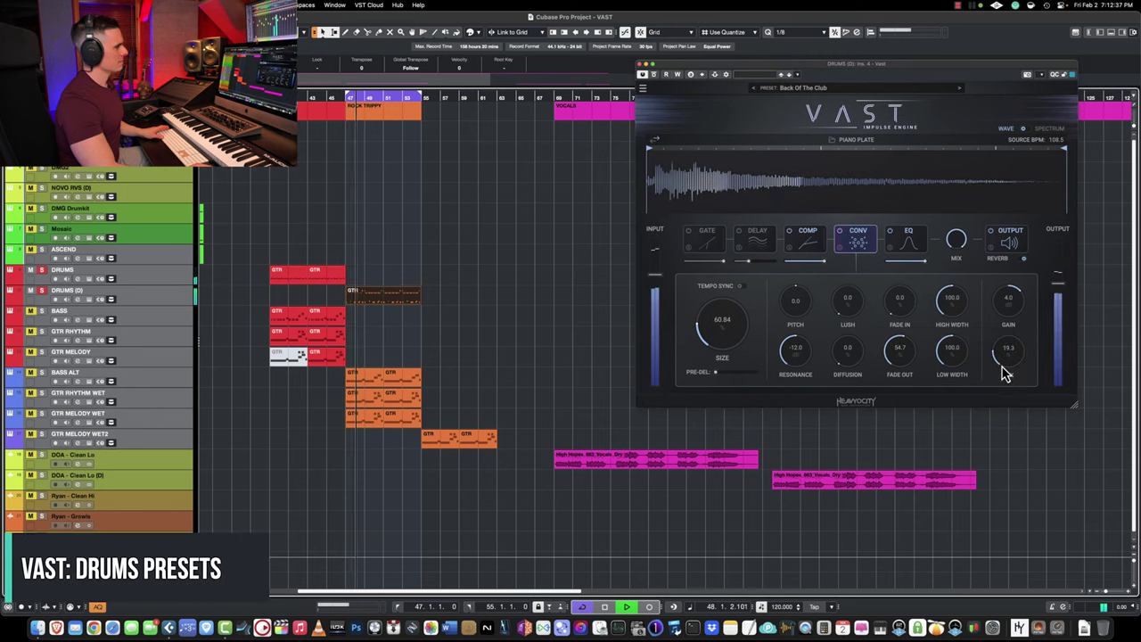
drag(1003, 374, 1000, 377)
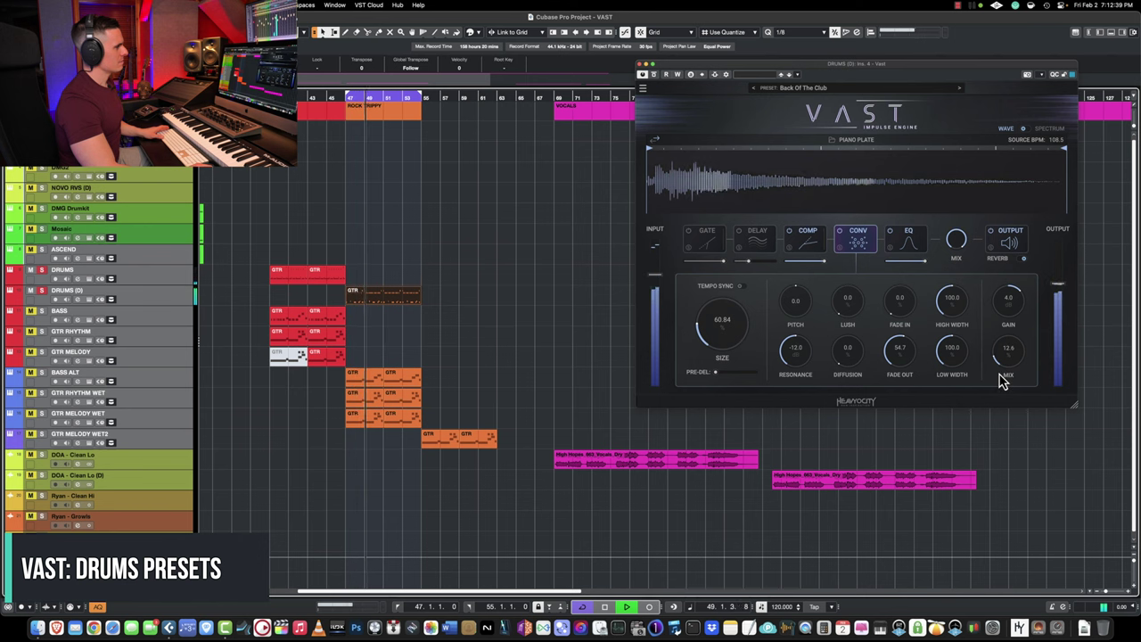
click(1009, 240)
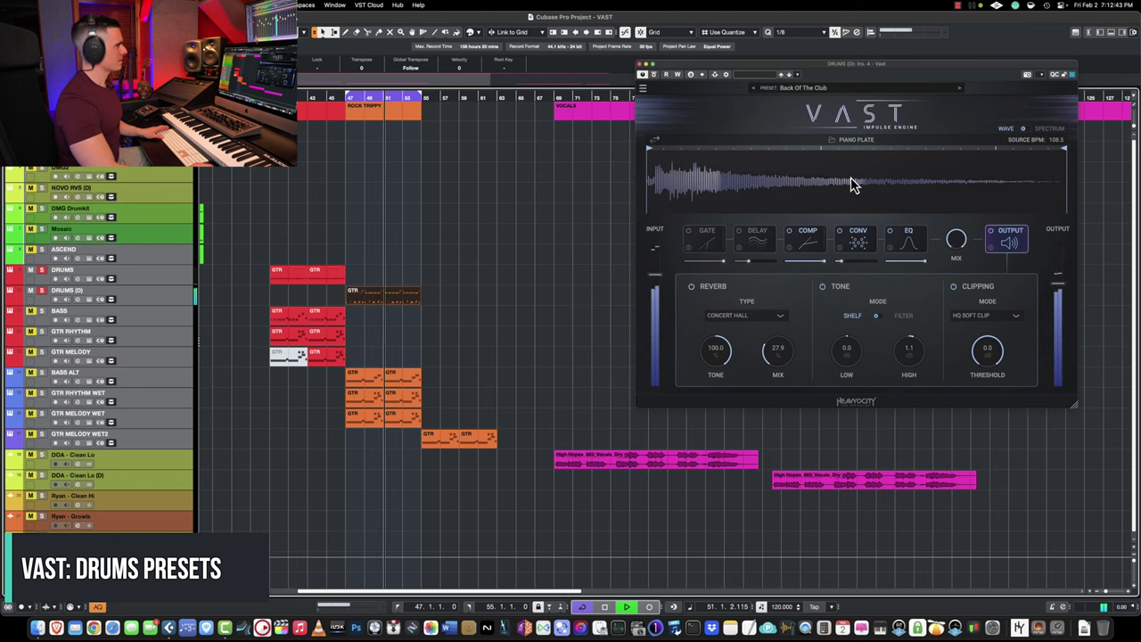
Step: Load the factory drum preset Punch The Kit on DRUMS (D) and view its output and compressor settings
click(849, 90)
mouse_move(807, 167)
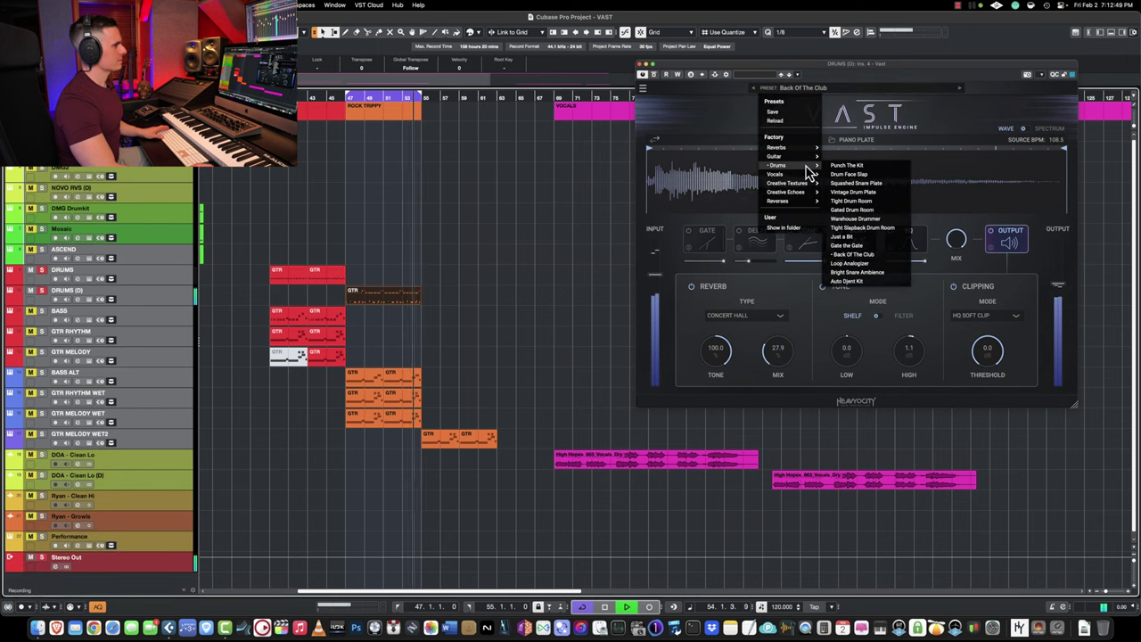
click(842, 166)
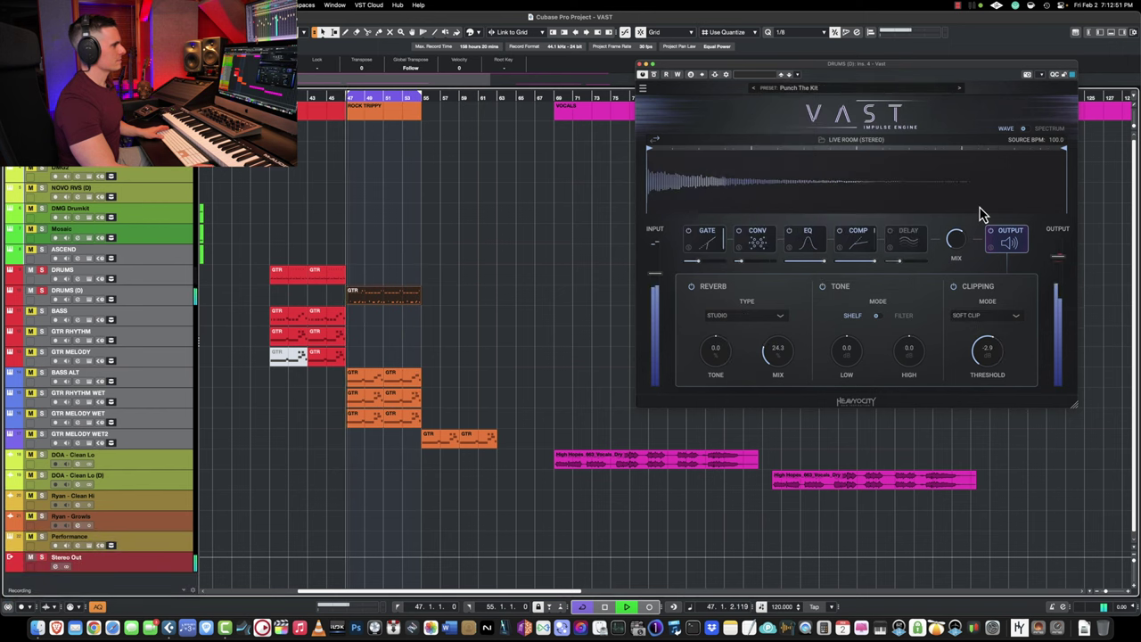
mouse_move(1060, 272)
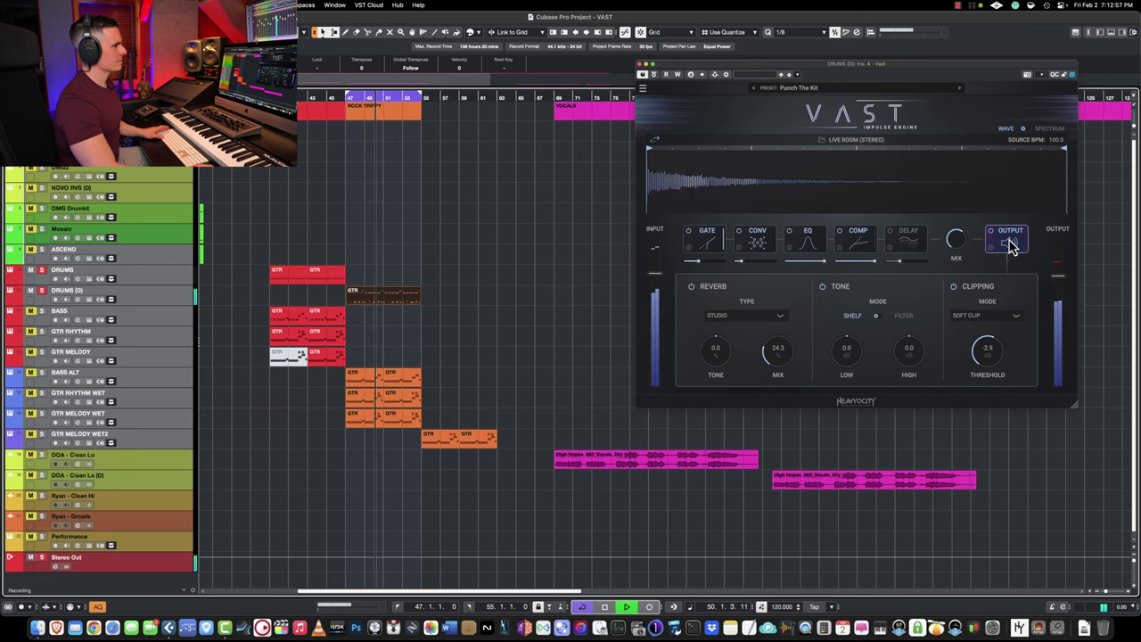
click(857, 239)
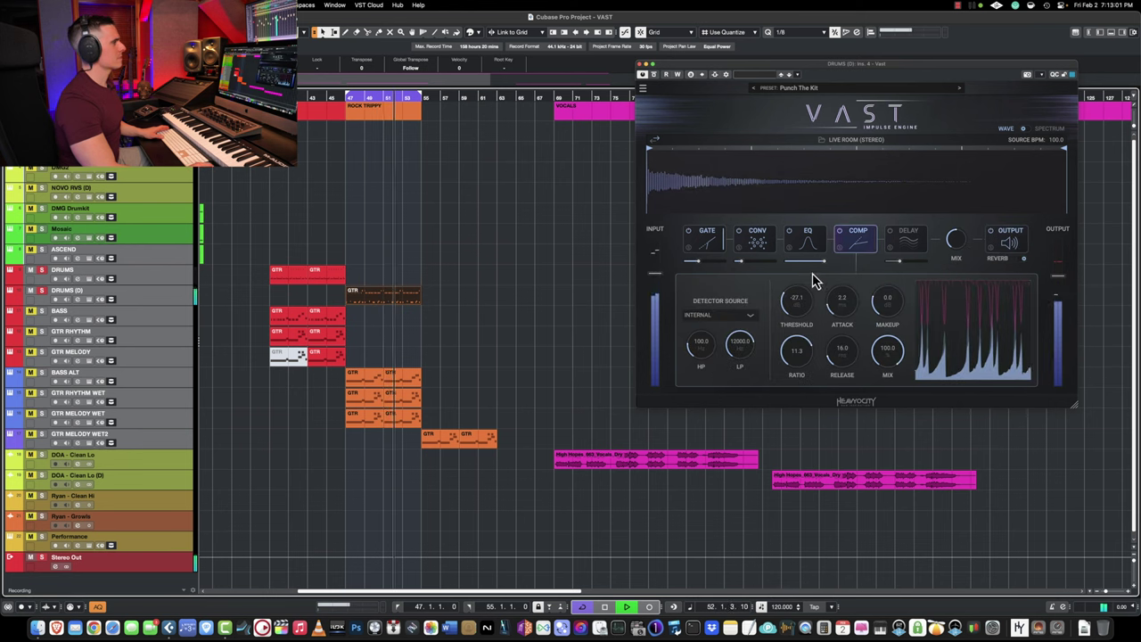
Step: Audition the drum presets in order from Drum Face Slap to Gated Drum Room, checking the delay module and a bypass comparison
click(960, 88)
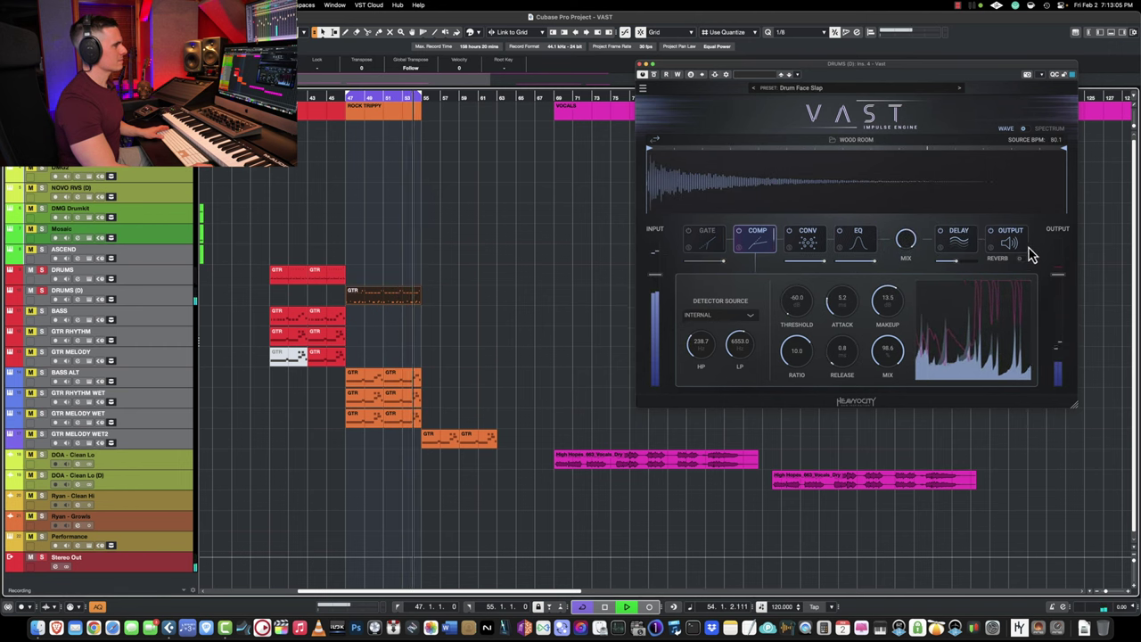
click(958, 241)
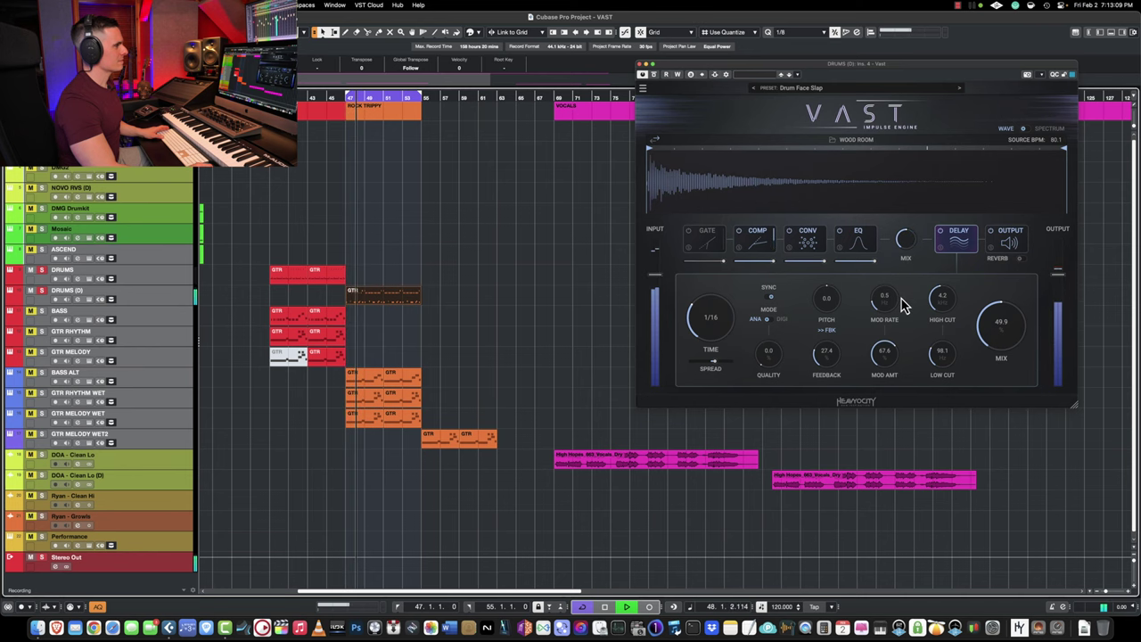
click(958, 88)
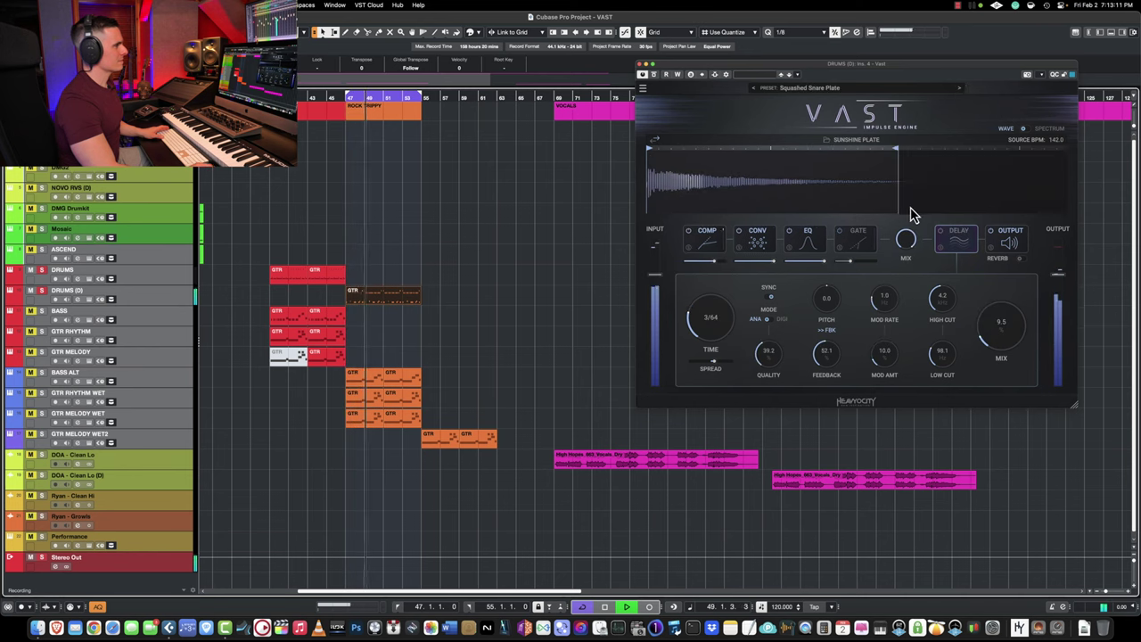
click(959, 89)
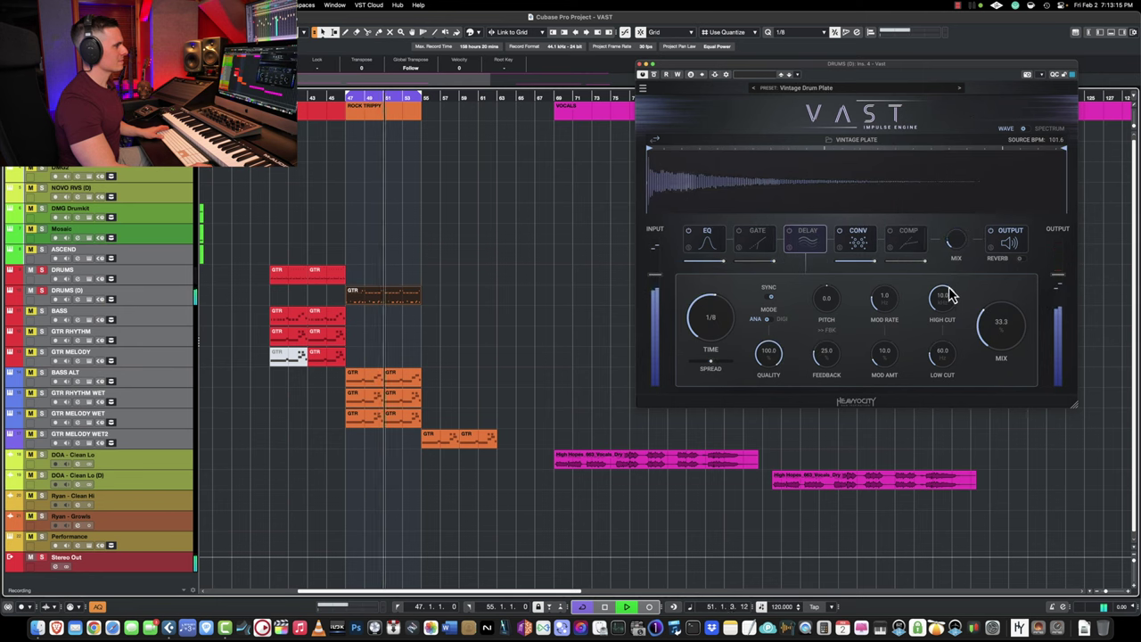
click(655, 75)
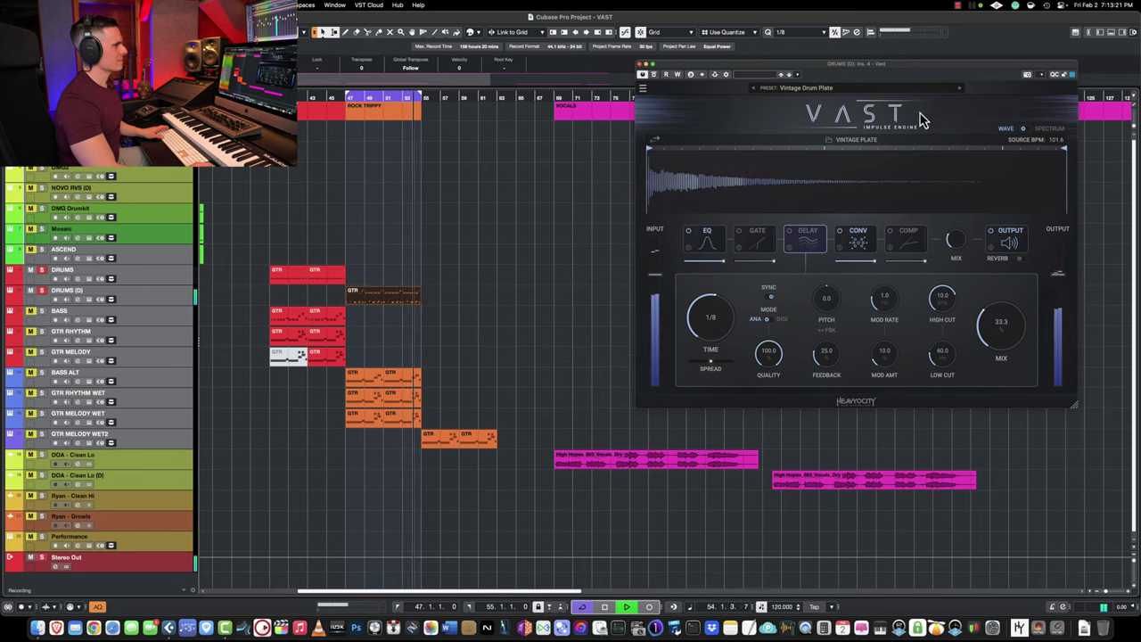
click(960, 88)
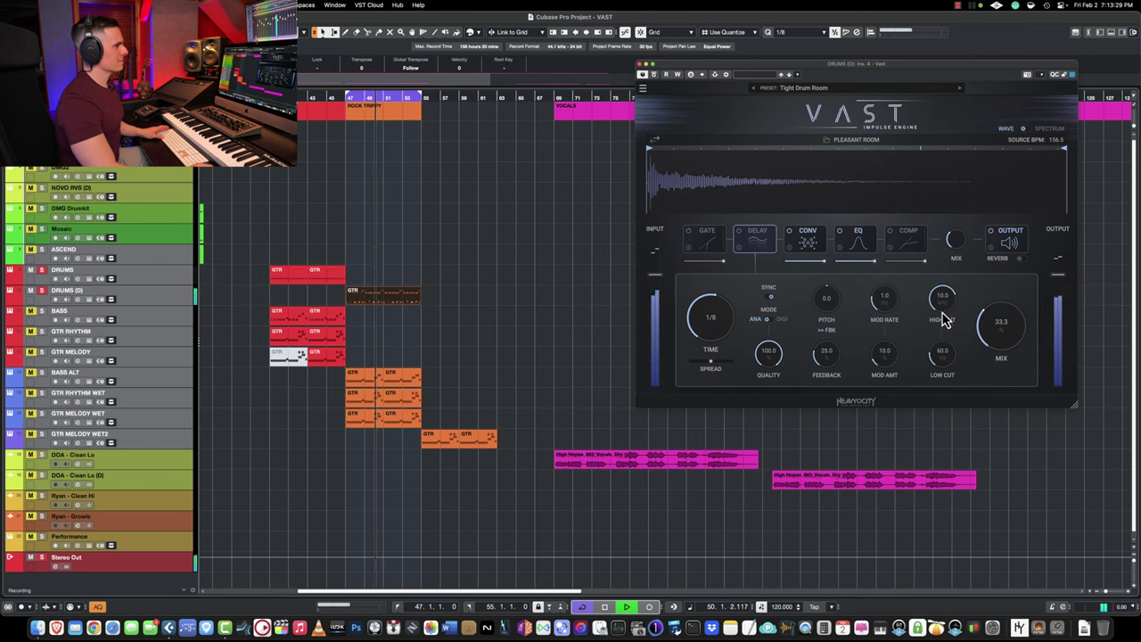
click(960, 88)
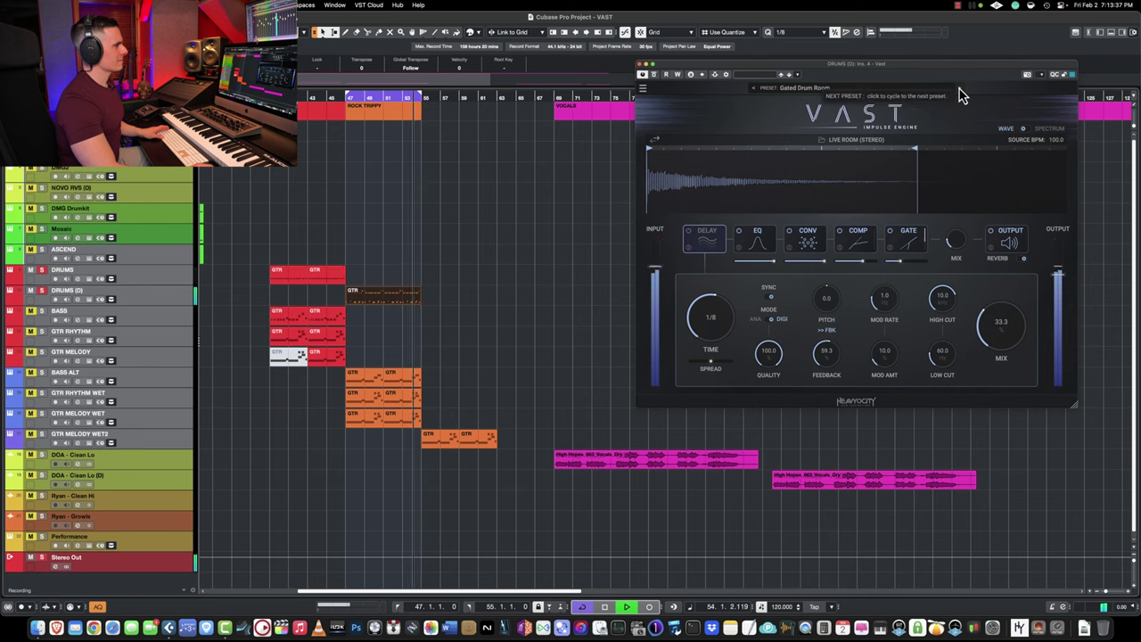
Step: Replace the drum solos with solos on GTR RHYTHM and GTR RHYTHM WET, and restart playback just before the Rock Trippy section
key(space)
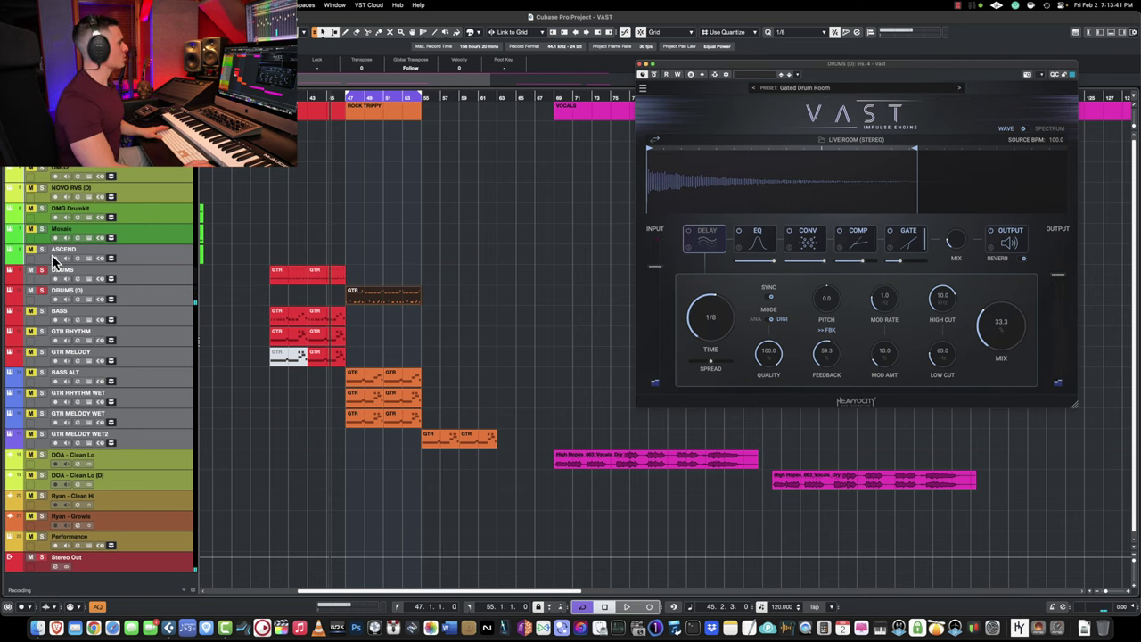
click(17, 529)
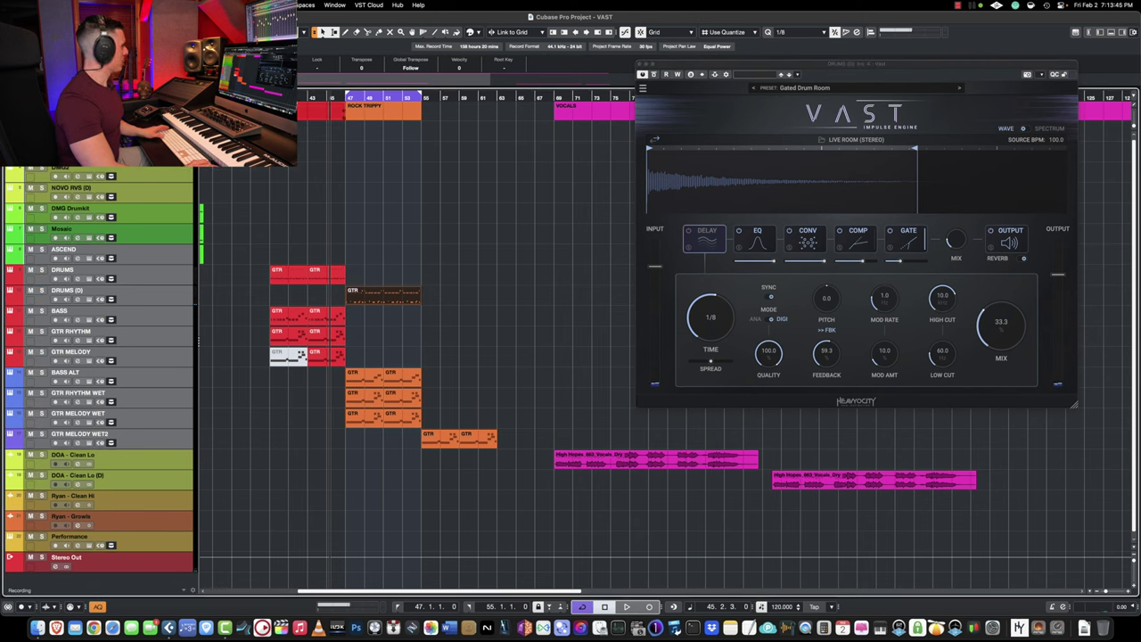
click(323, 98)
key(space)
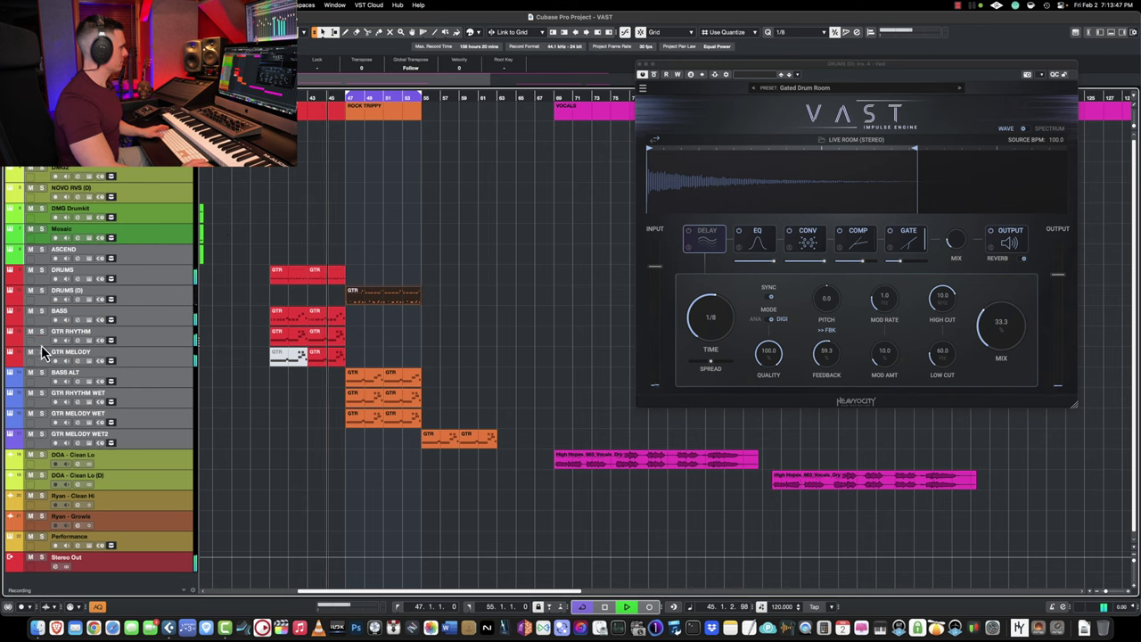
click(175, 338)
key(s)
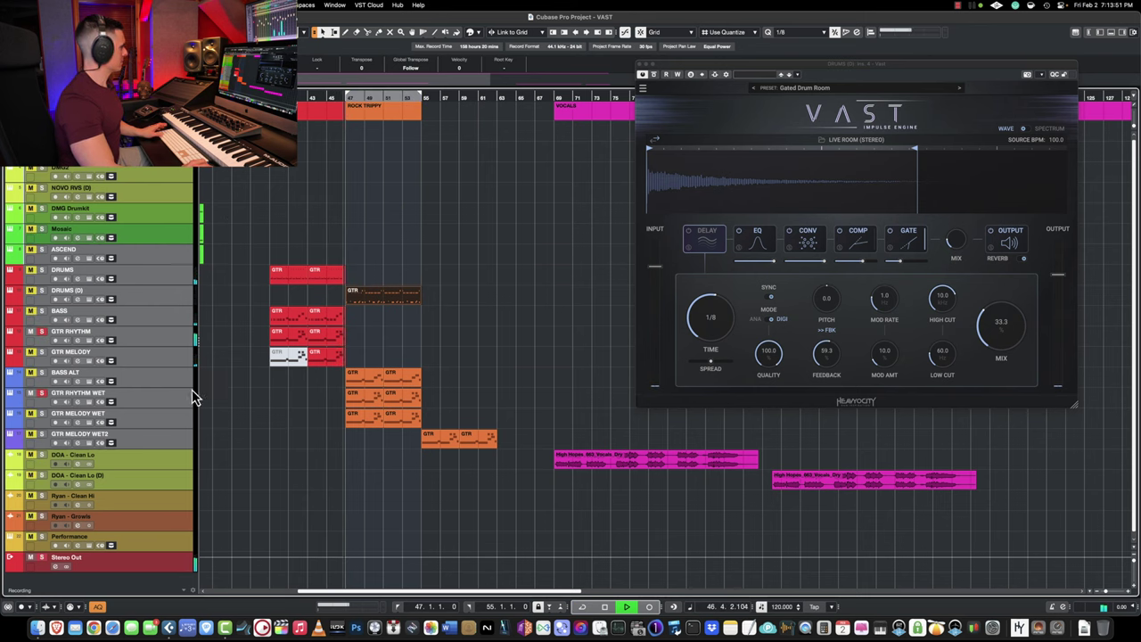
Step: Replace the drum Vast window with the GTR RHYTHM WET track's Vast insert and turn cycle playback back on
click(77, 402)
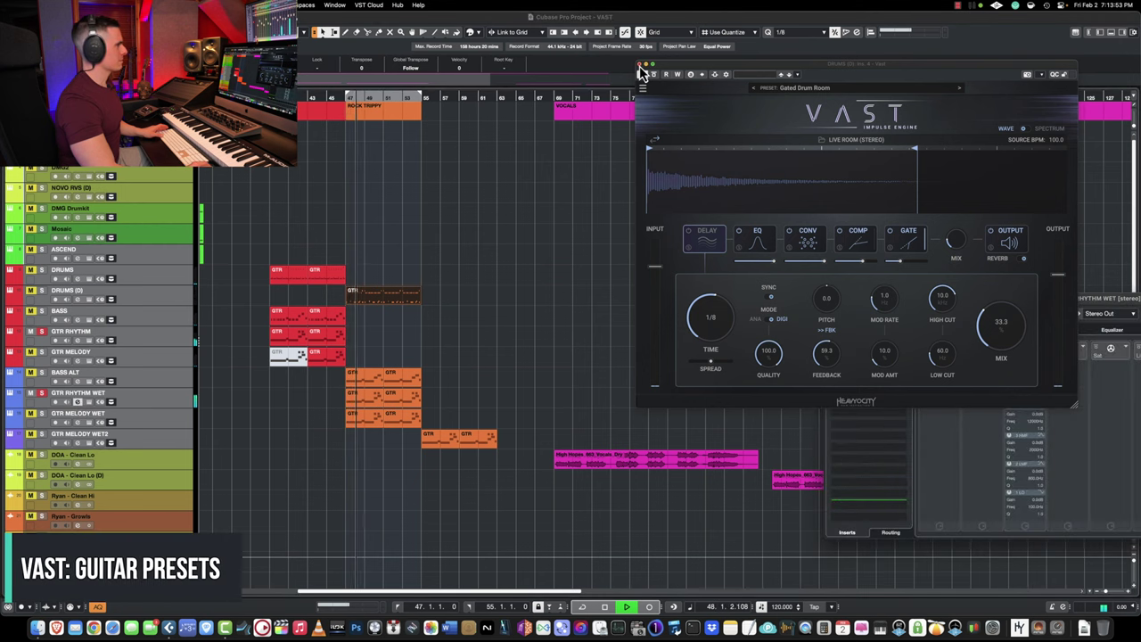
key(super+w)
click(849, 348)
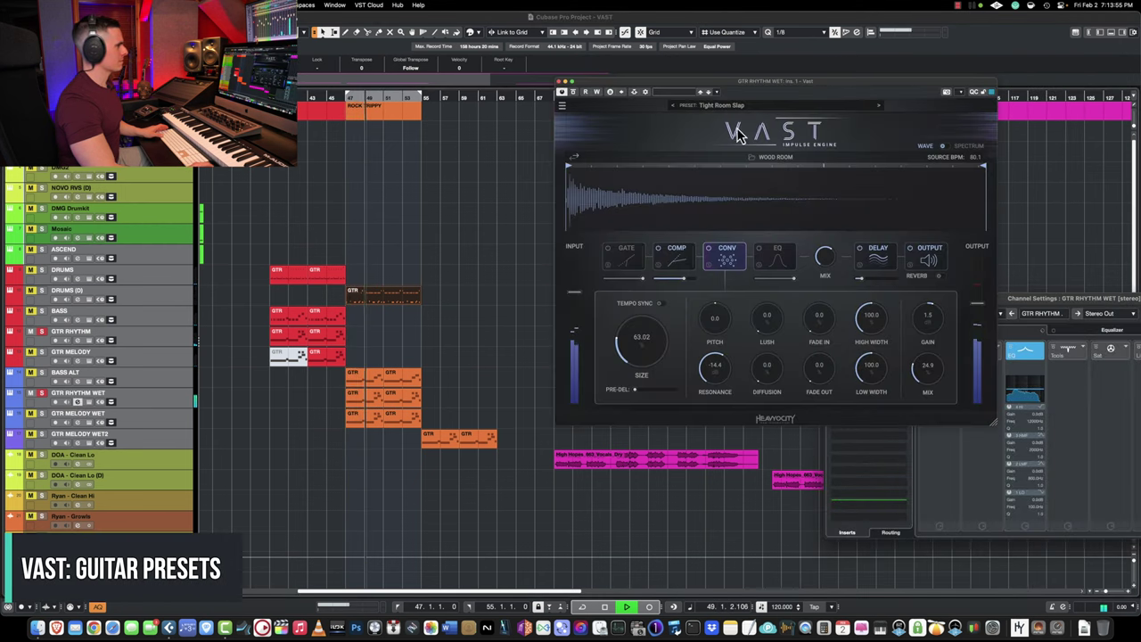
drag(730, 87, 758, 135)
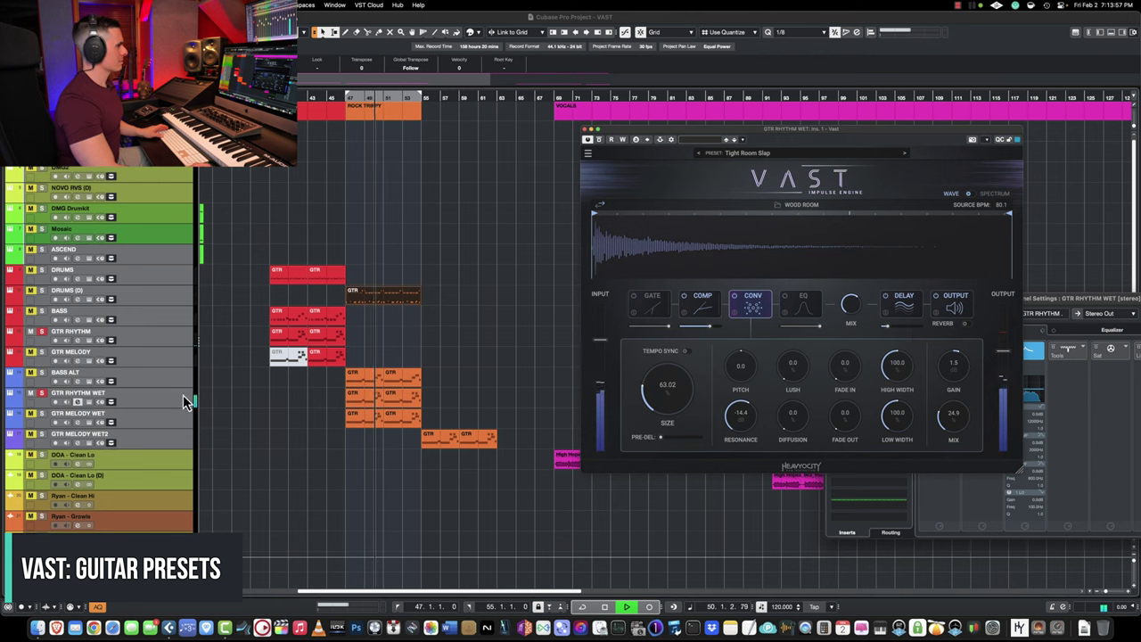
key(KP_Divide)
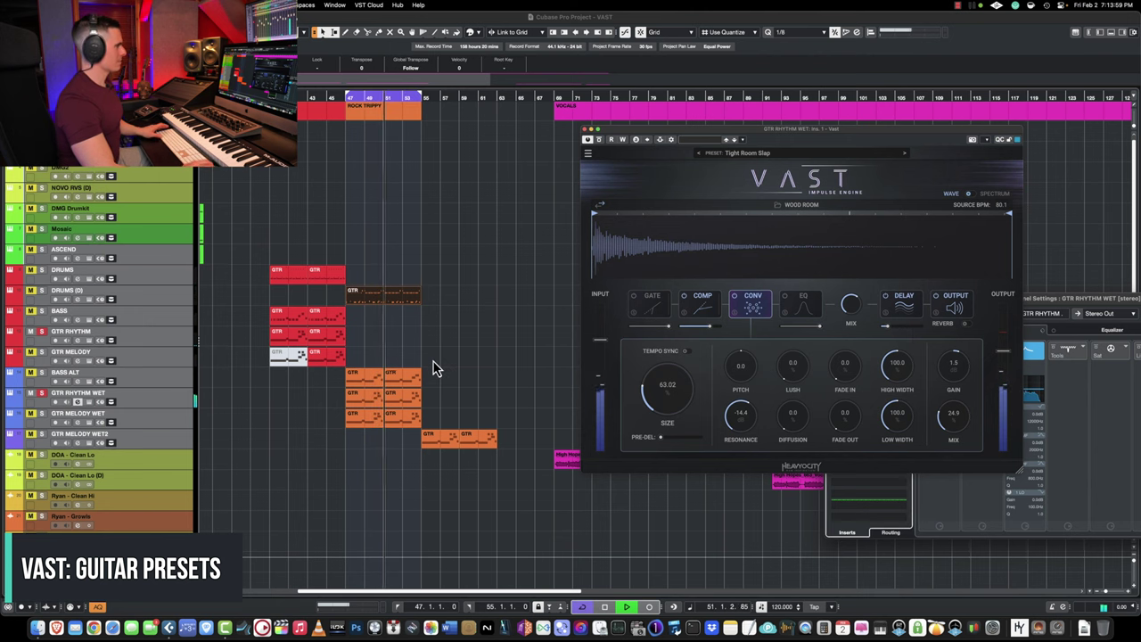
Step: Look through the factory Guitar presets in the GTR RHYTHM WET Vast insert
click(734, 153)
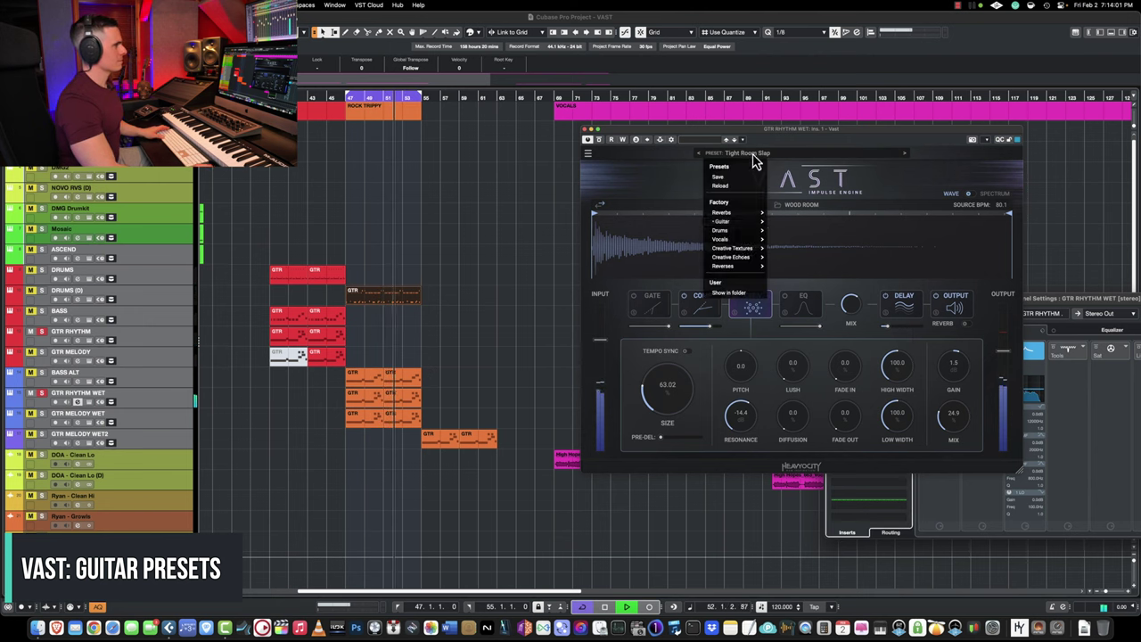
mouse_move(735, 222)
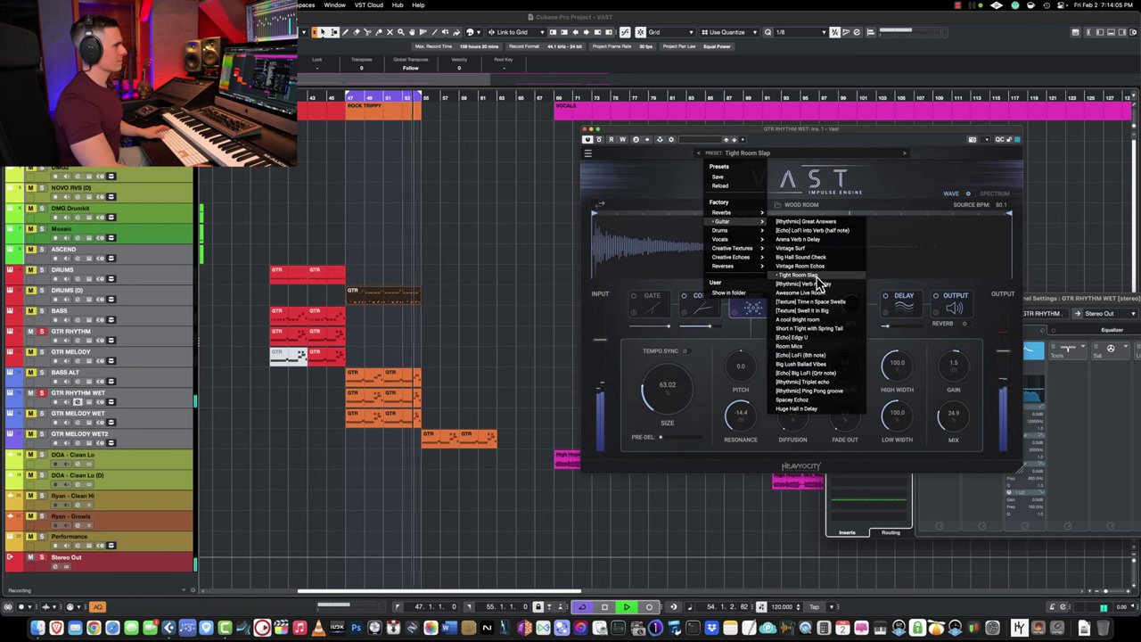
click(980, 237)
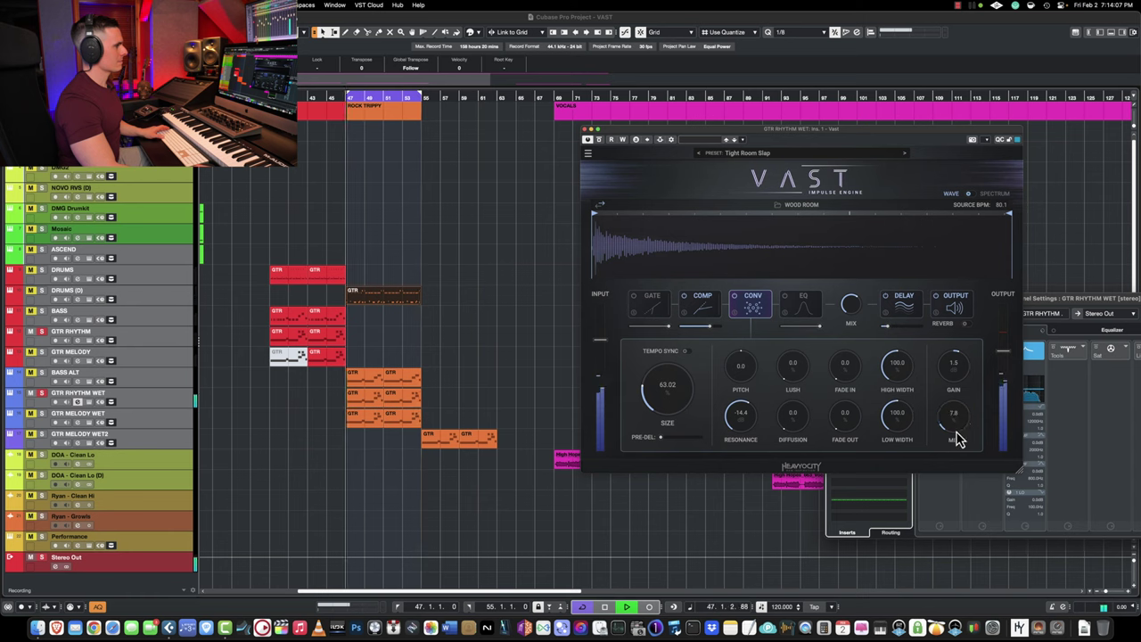
Step: Take the rhythm guitar's convolution mix down to 0, raise it to about 7.3%, and display the output module's reverb settings
drag(956, 443, 954, 443)
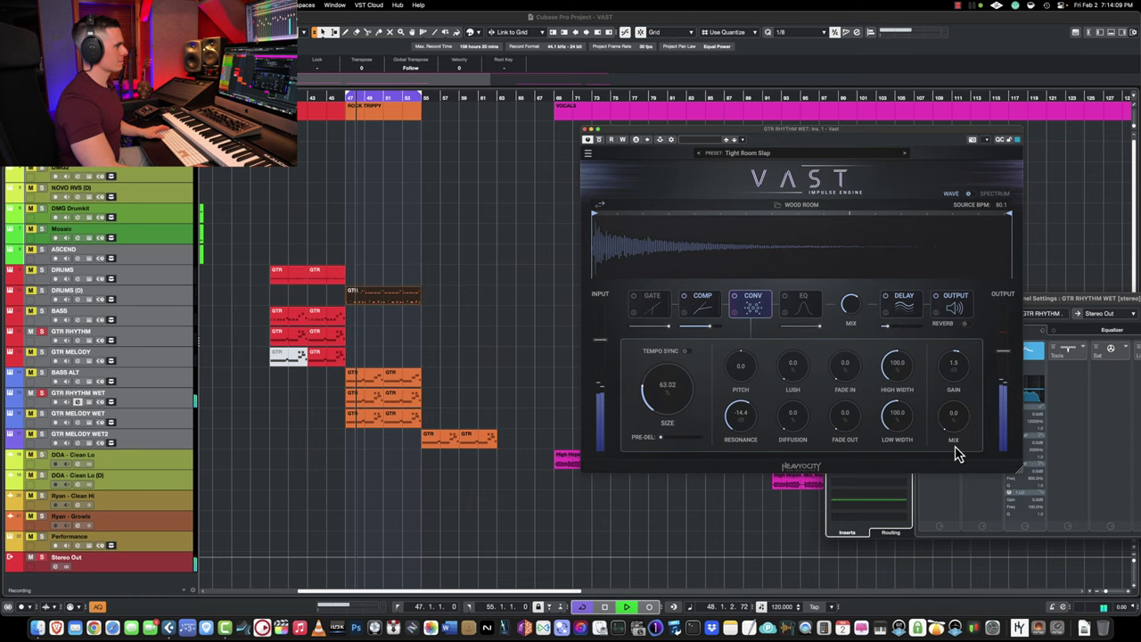
drag(955, 446, 959, 439)
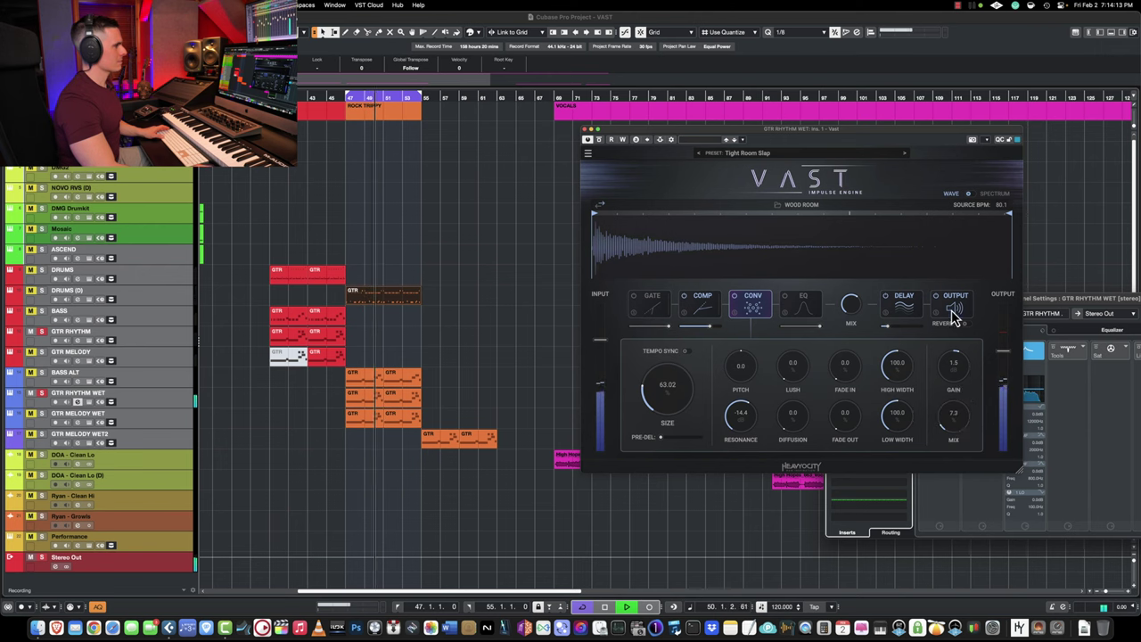
click(721, 387)
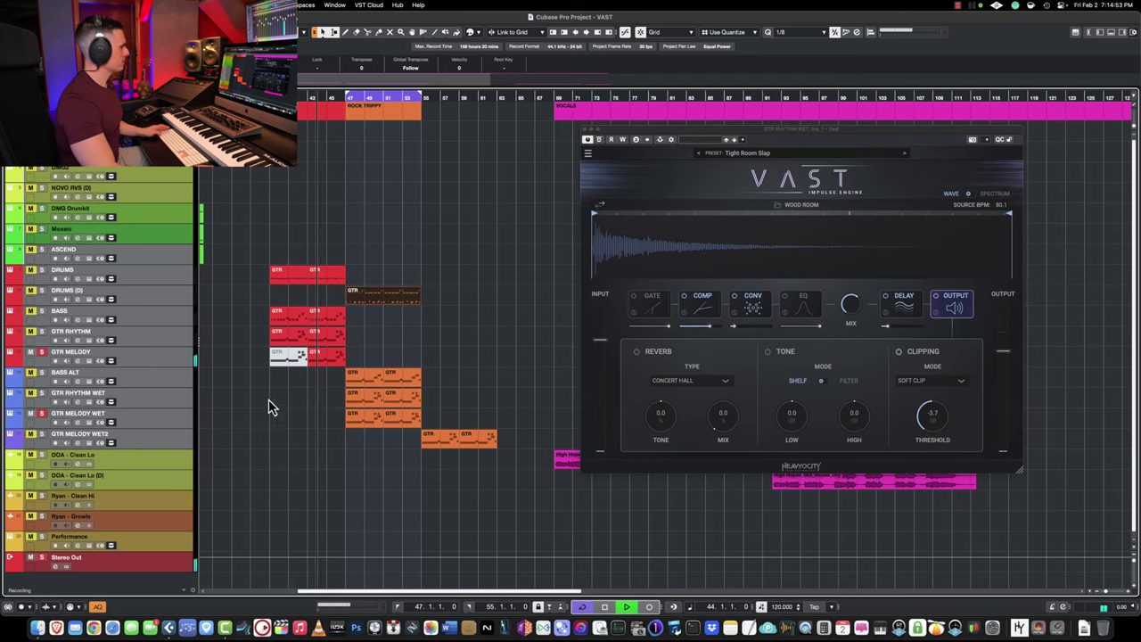
Step: Swap the rhythm guitar's Vast window for the GTR MELODY WET insert and move it clear of the vocal clips
click(585, 129)
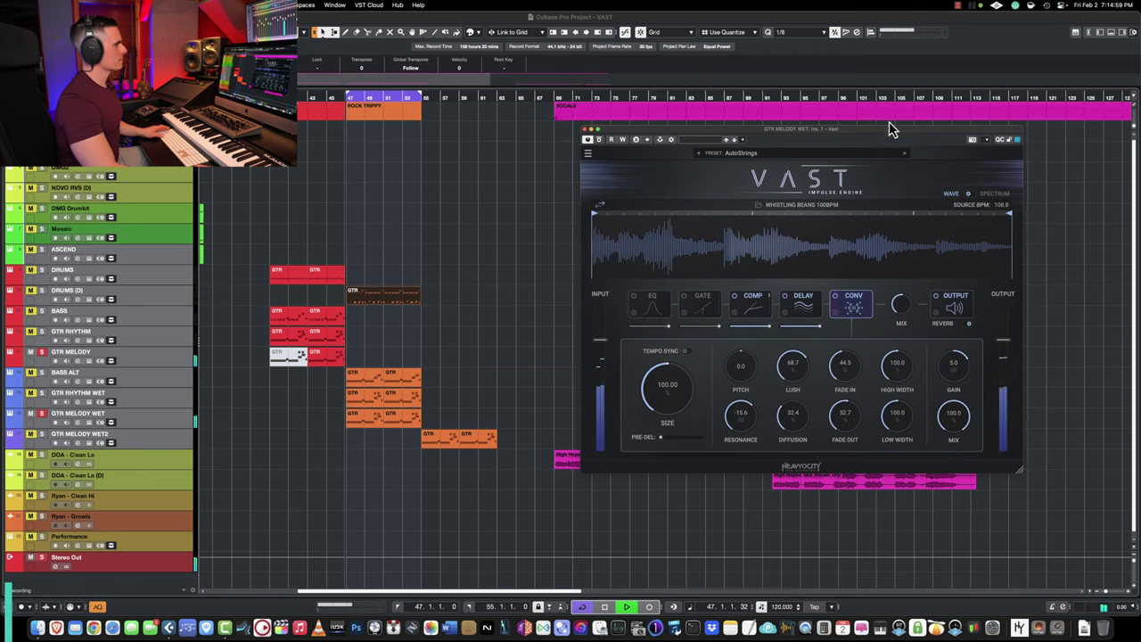
drag(891, 130, 911, 85)
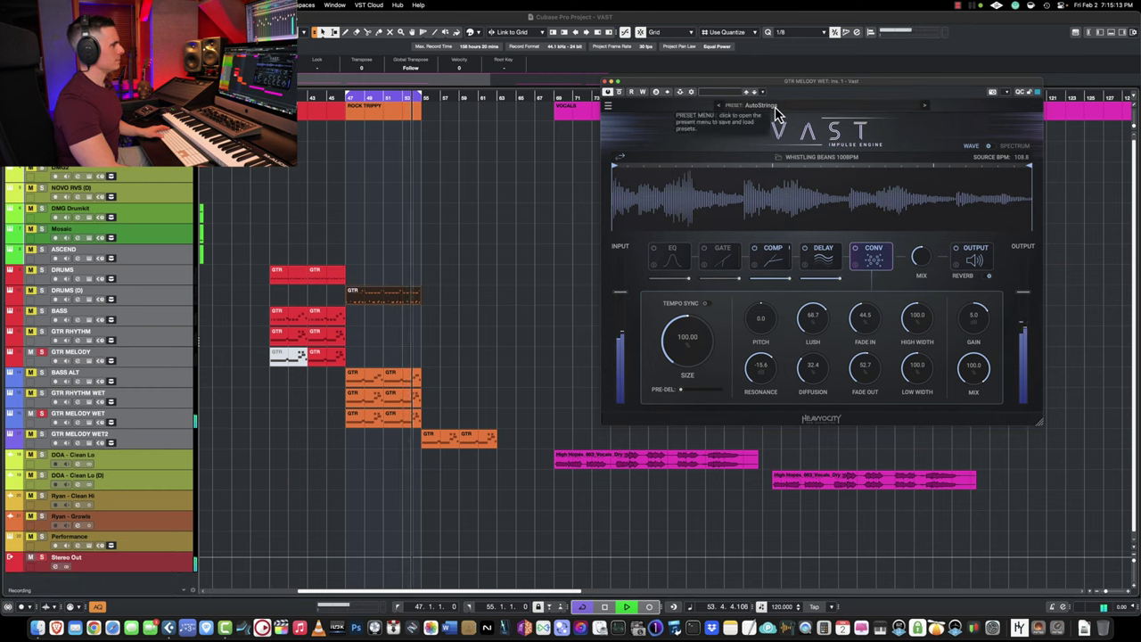
Step: Stop playback and switch from the GTR MELODY WET Vast window to the GTR MELODY WET2 one, selecting the GTR MELODY WET2 track
click(597, 19)
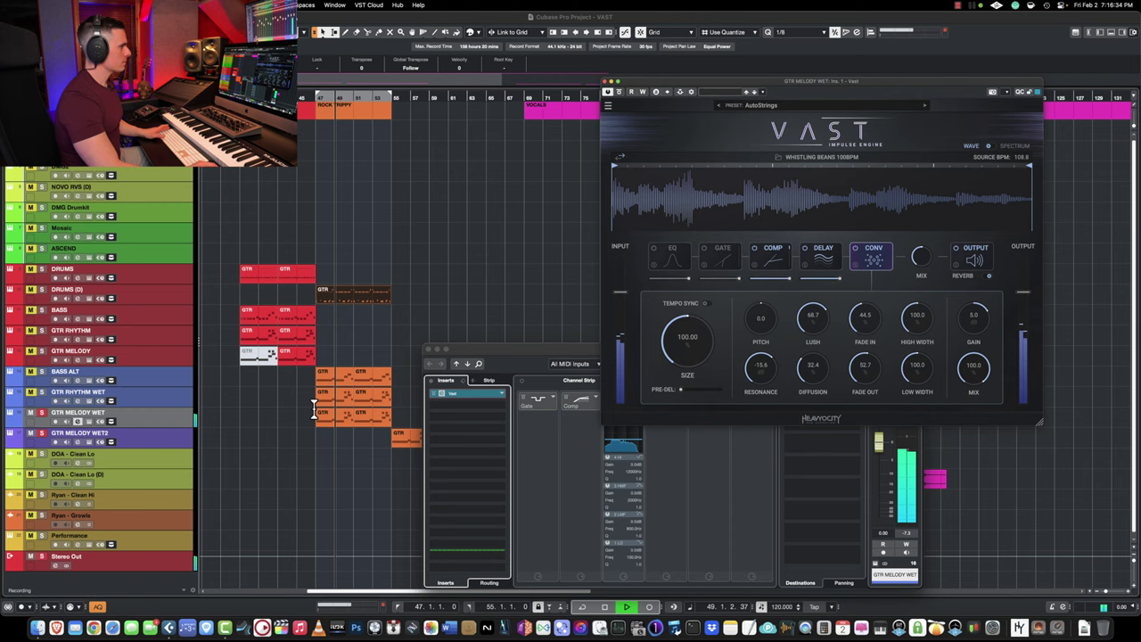
scroll(359, 413, right, 3)
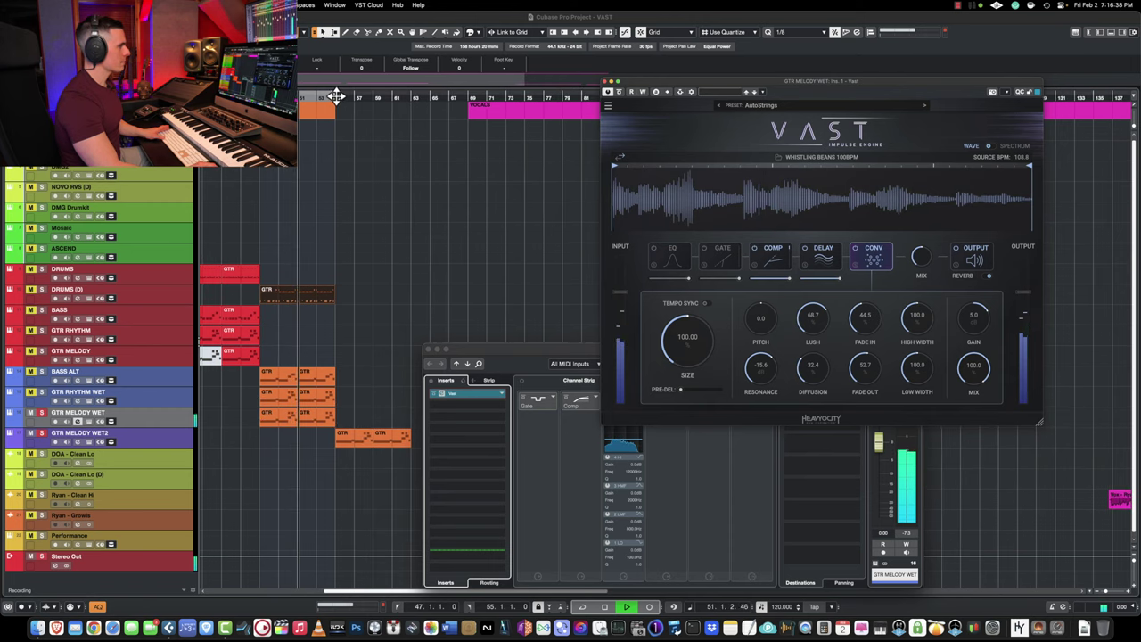
key(space)
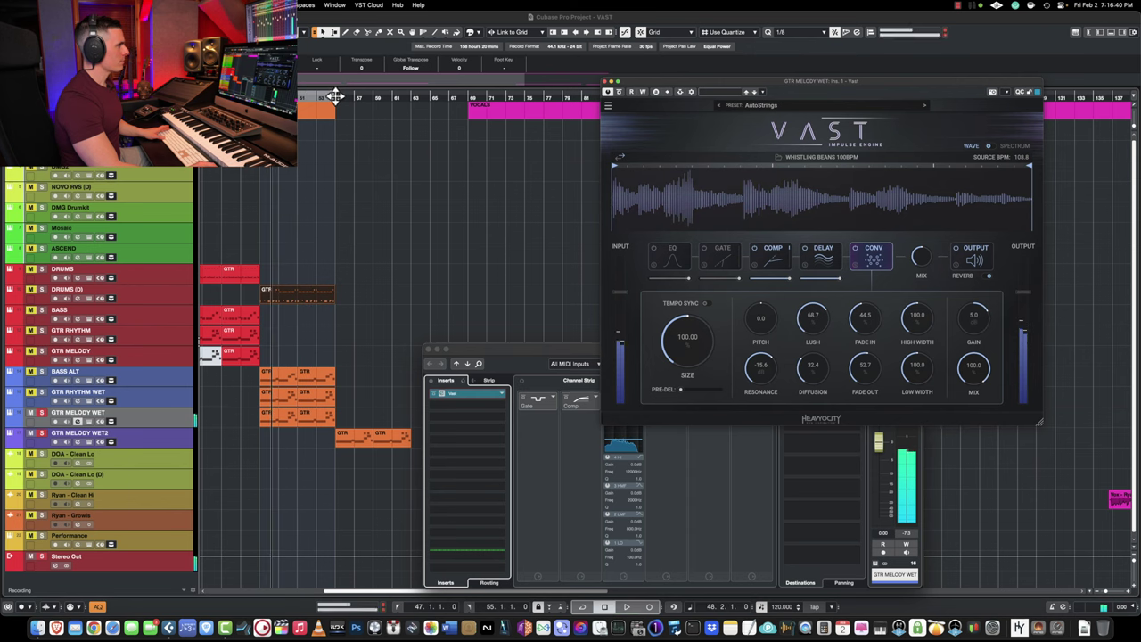
drag(624, 82, 625, 205)
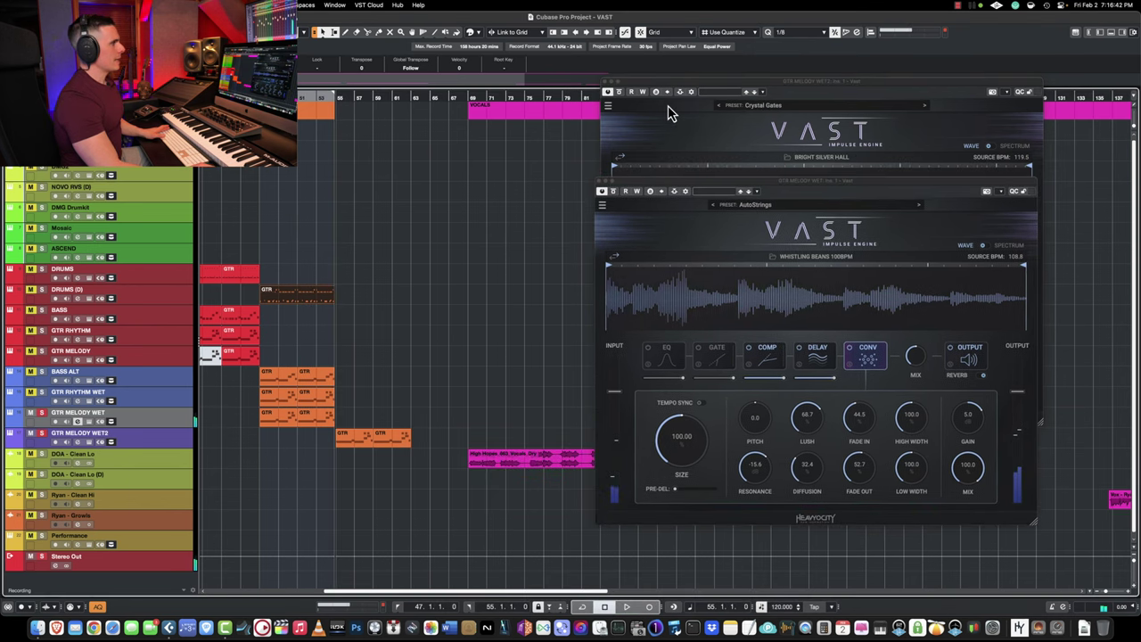
drag(674, 91, 679, 111)
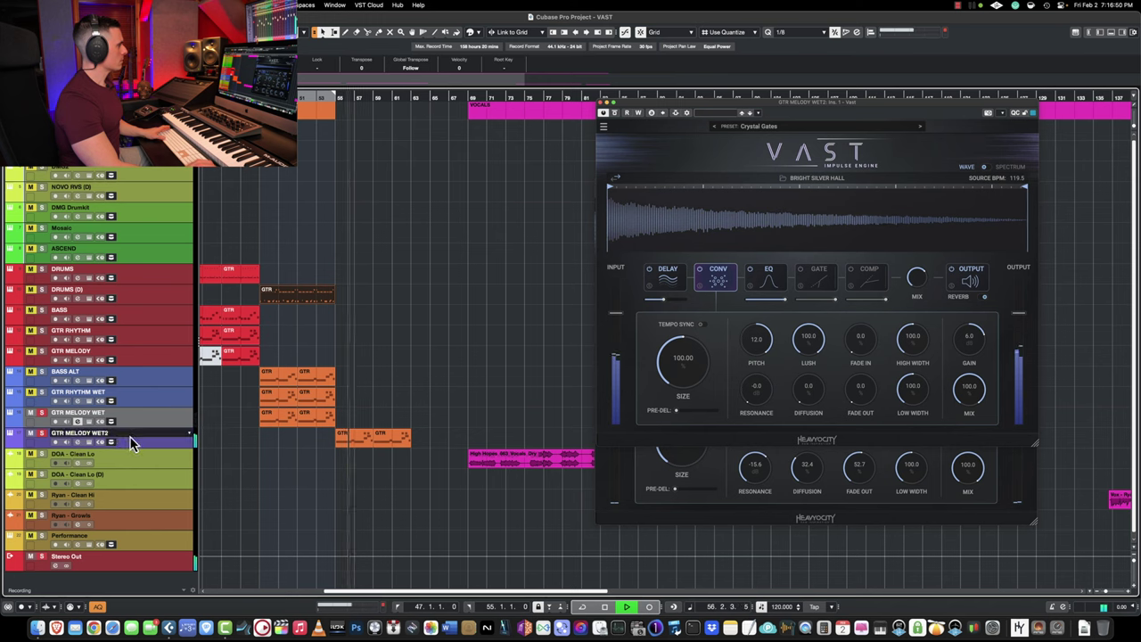
click(130, 443)
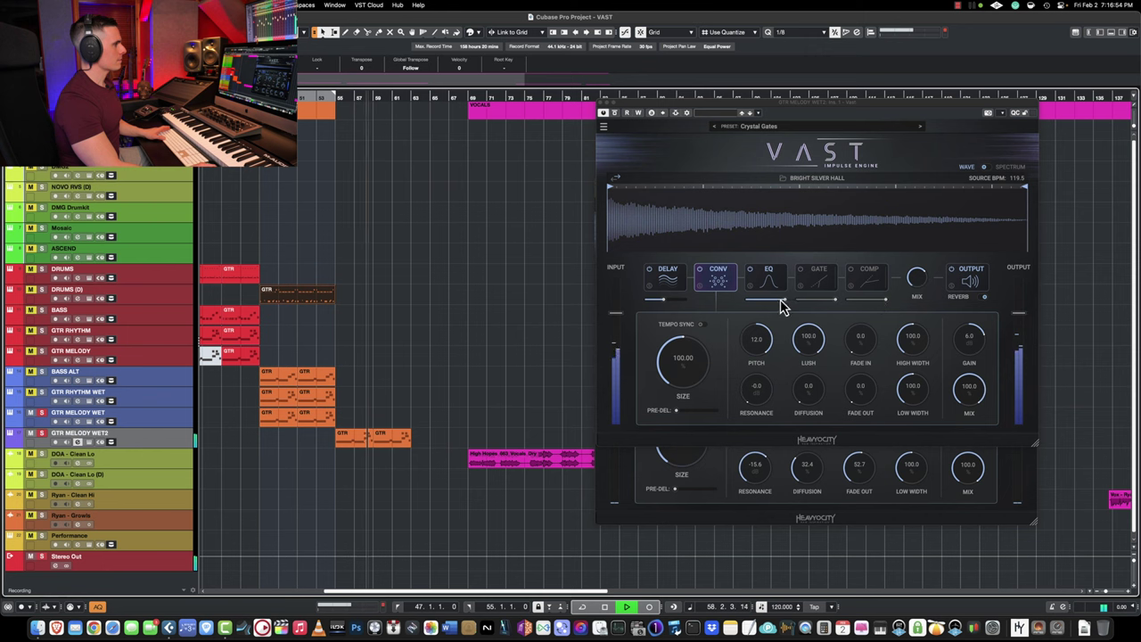
Step: Browse the impulse library in the GTR MELODY WET2 Vast insert and filter it by the Rhythmic type
click(706, 294)
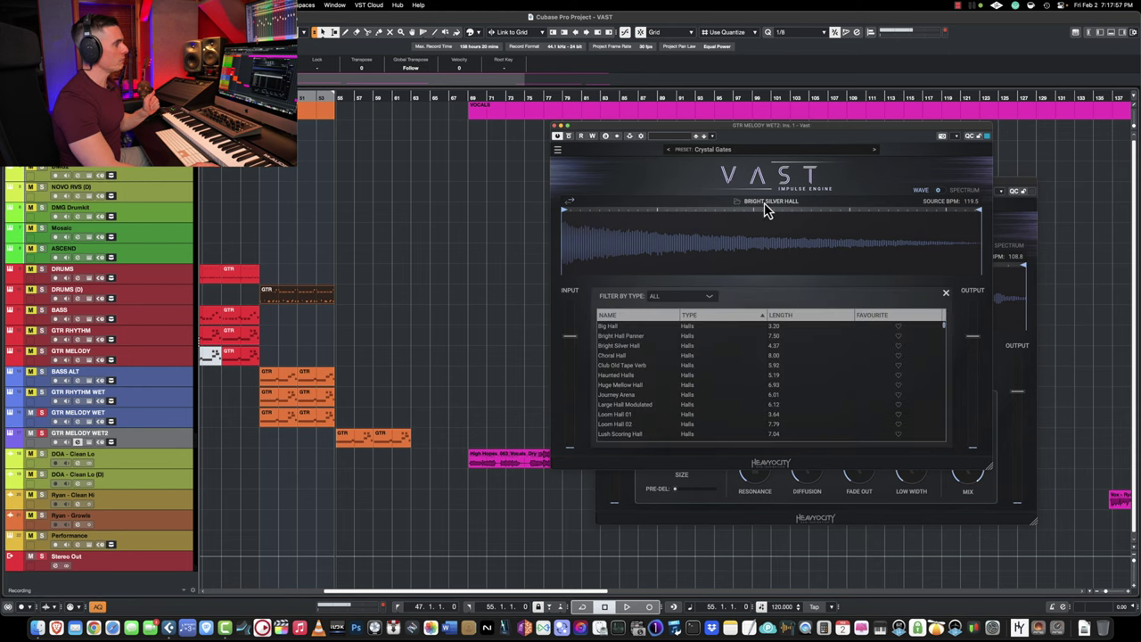
scroll(684, 339, down, 1)
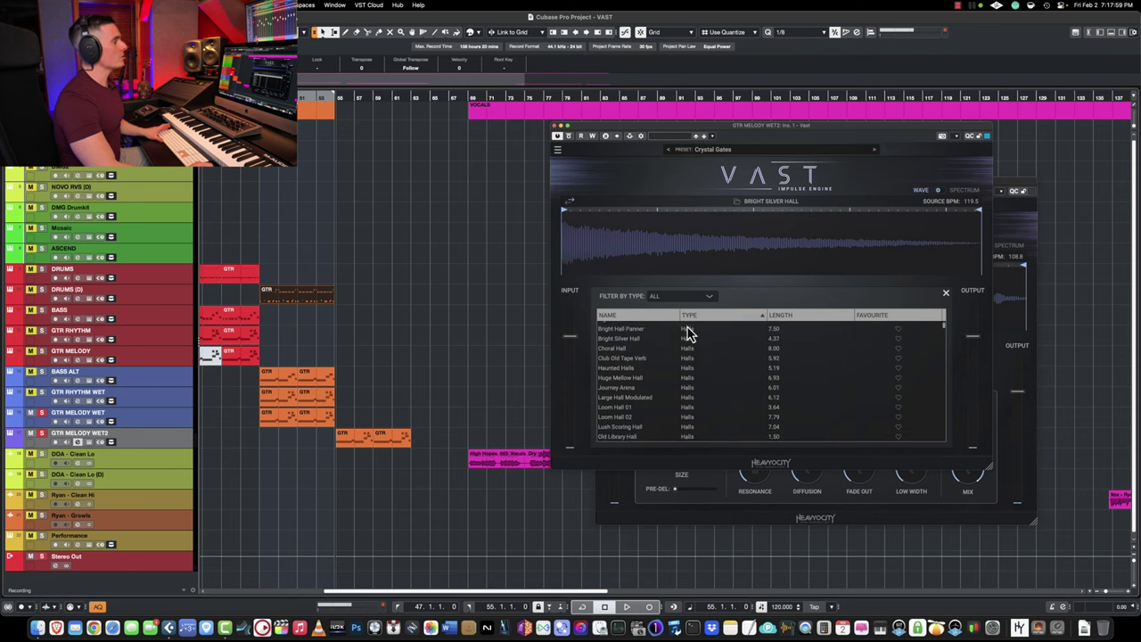
click(701, 301)
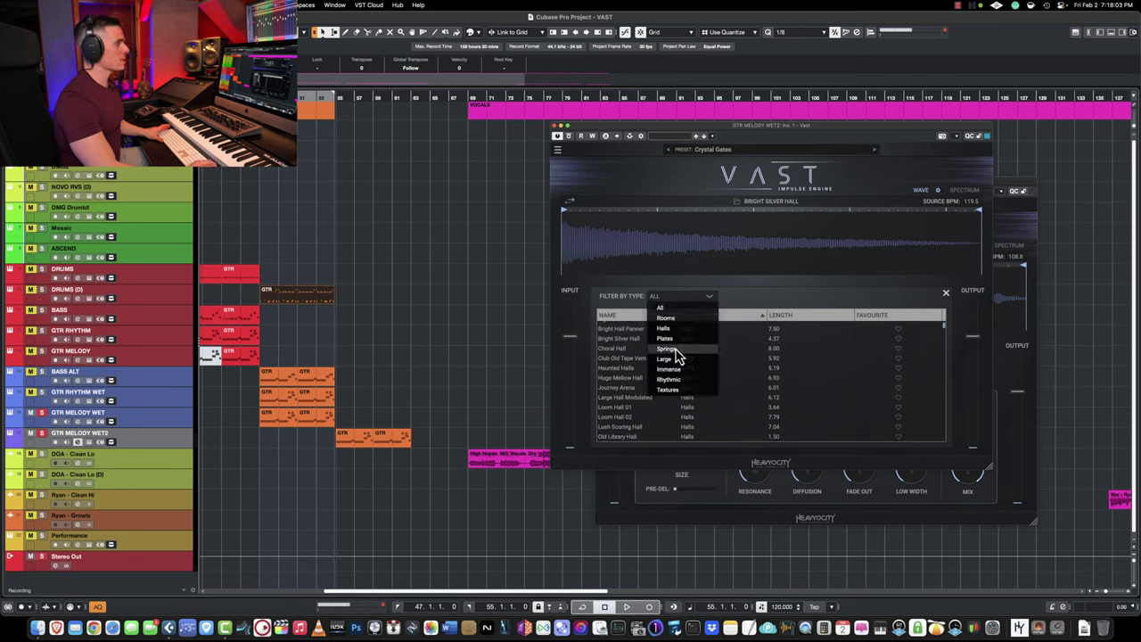
click(676, 382)
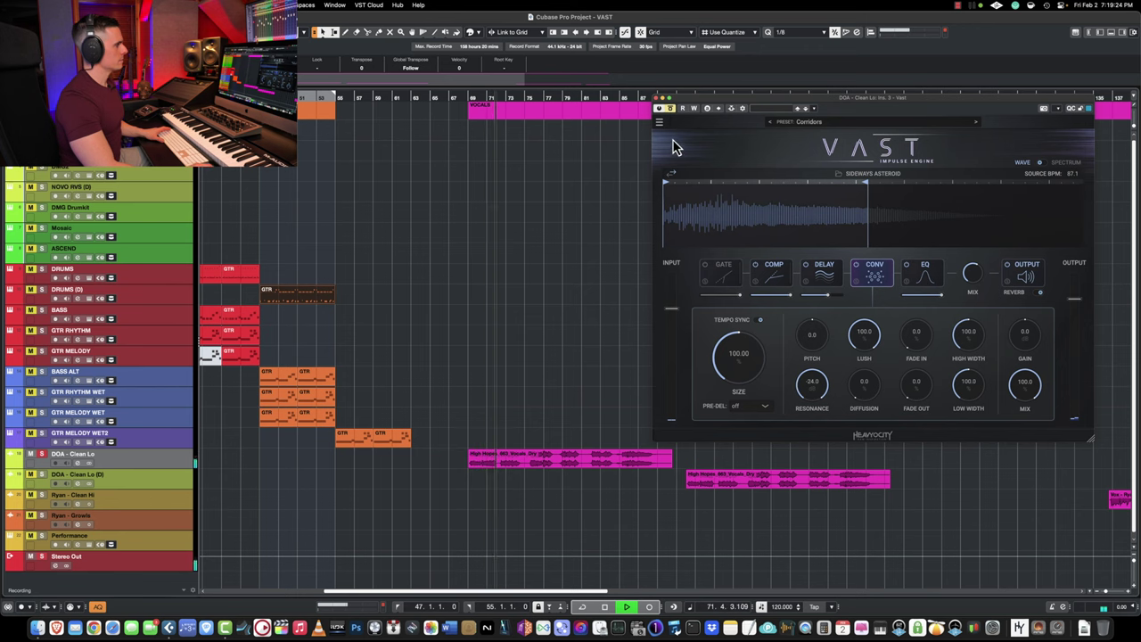
Step: Set the cycle range from 68.4.3 to 75.4.1 over the opening of the first vocal clip
super+click(474, 100)
alt+click(535, 101)
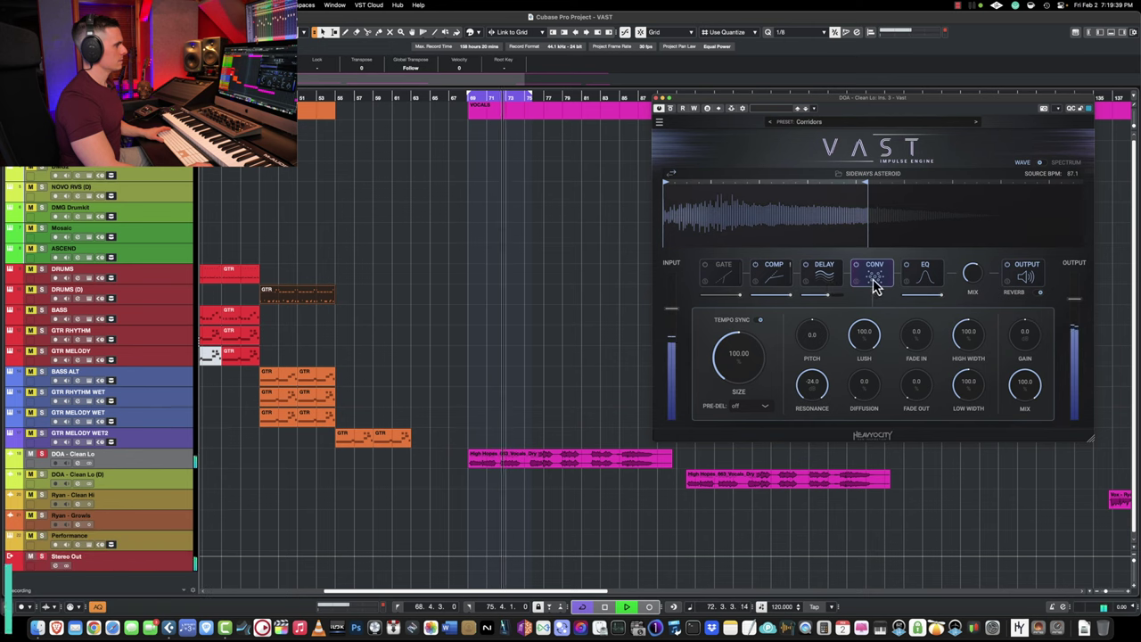
Step: Examine the EQ, convolution and output reverb types of the Corridors preset in the DOA - Clean Lo Vast insert
click(925, 281)
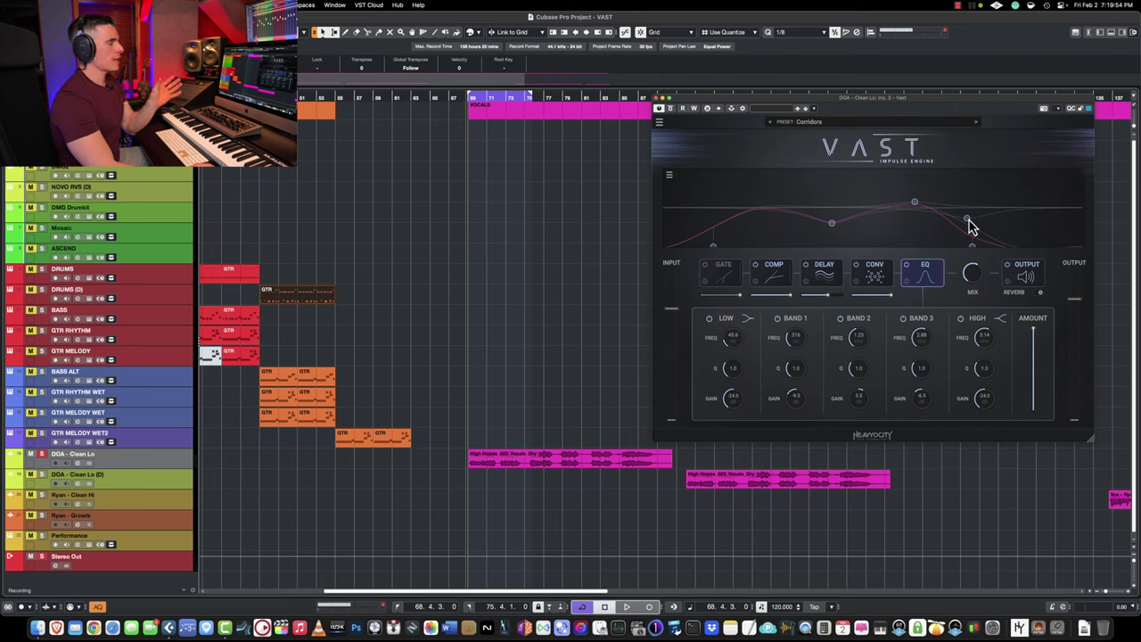
click(876, 282)
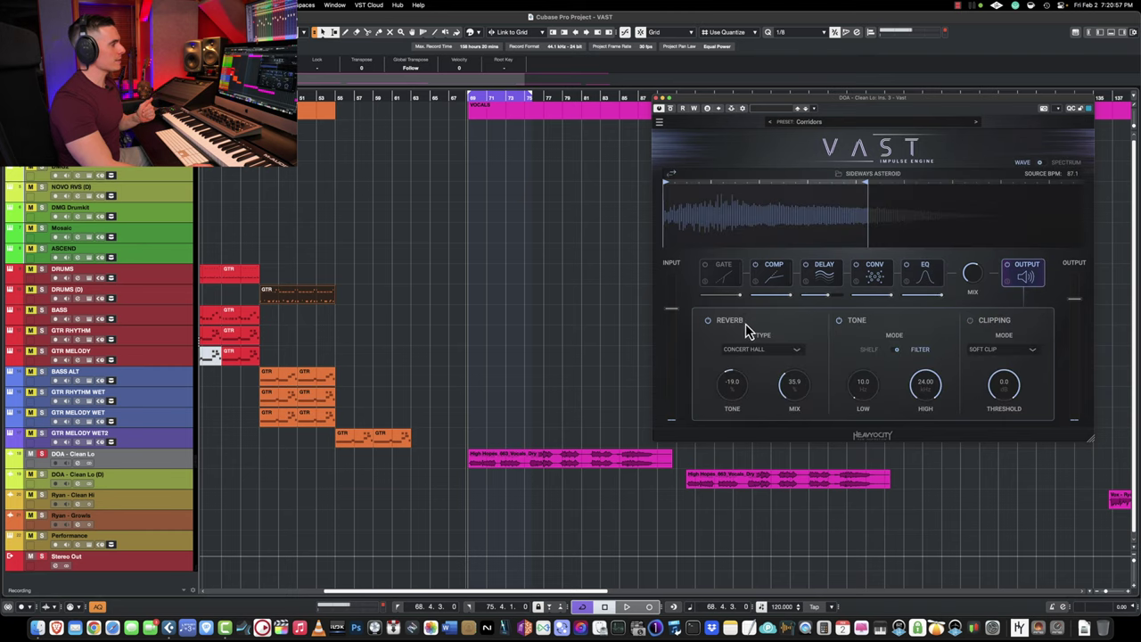
click(758, 349)
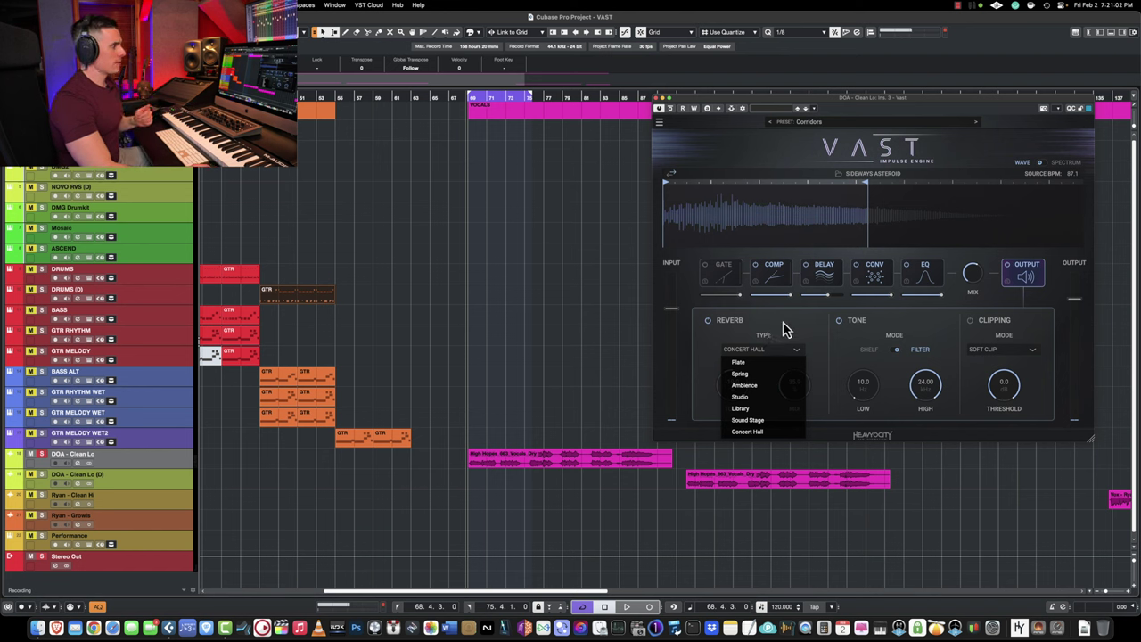
click(793, 328)
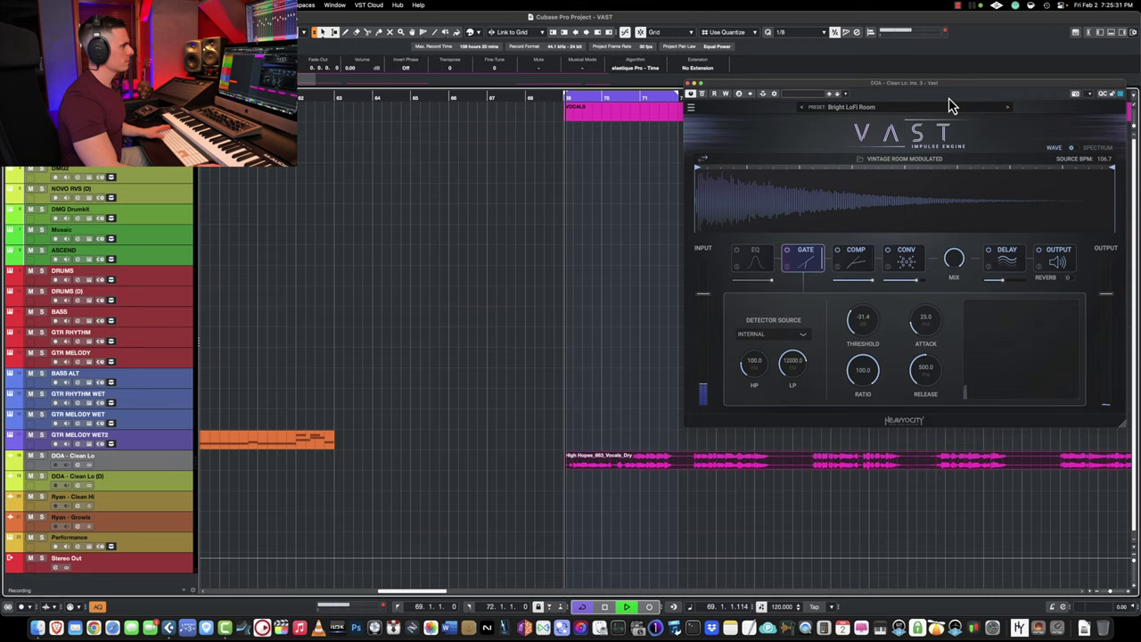
Step: Review the output and delay settings of Bright LoFi Room, and audition the following vocal presets up to Voices From Beyond
click(1055, 259)
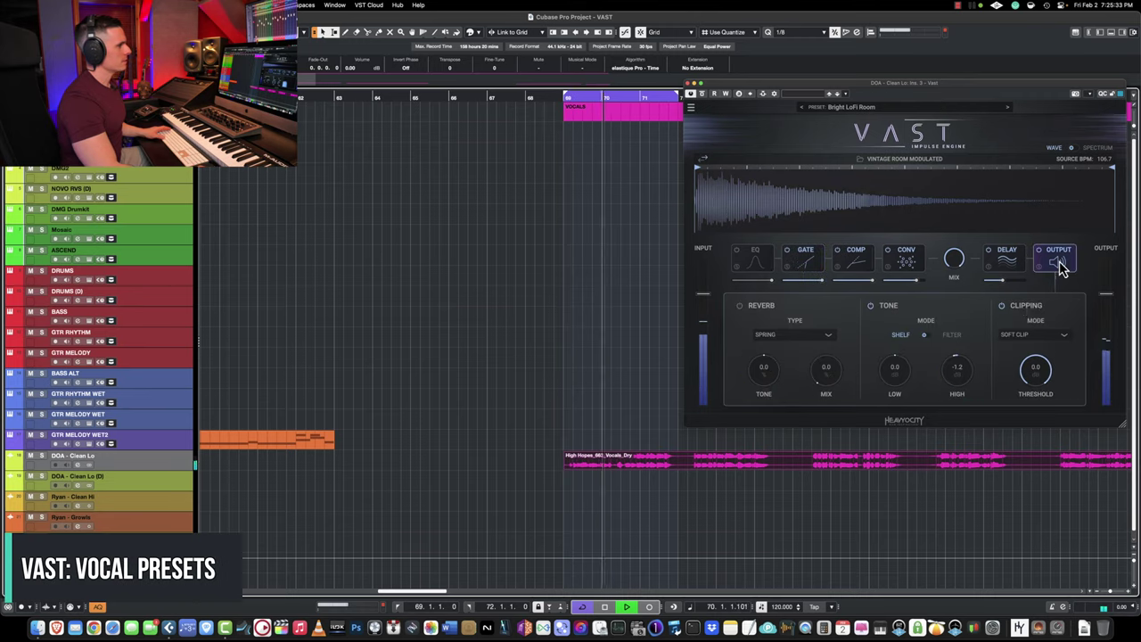
click(1003, 258)
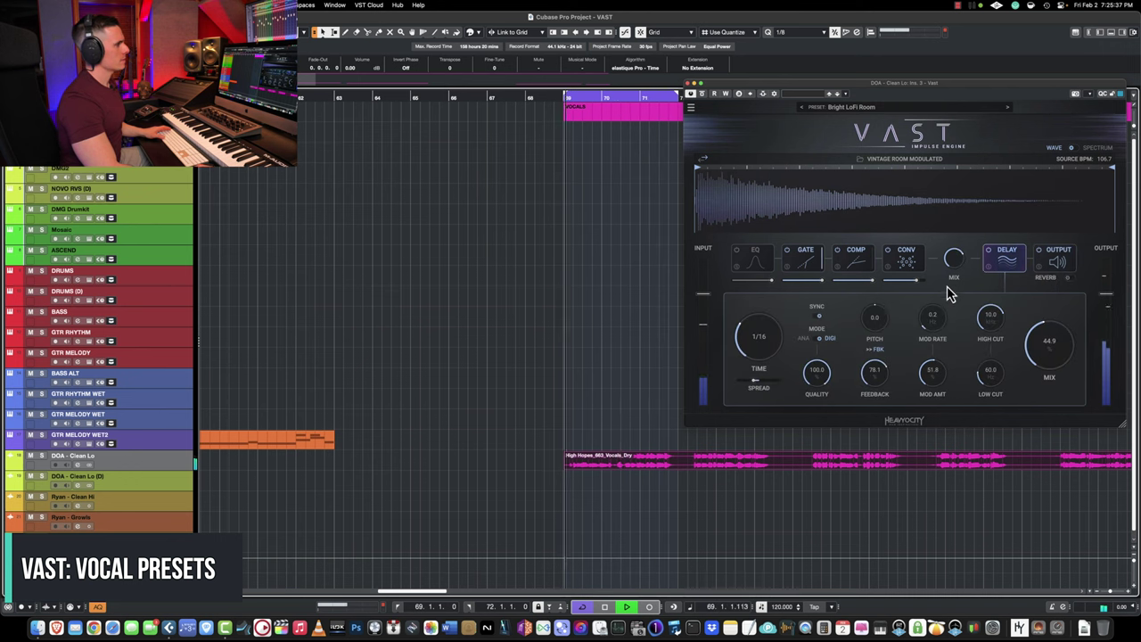
click(1005, 108)
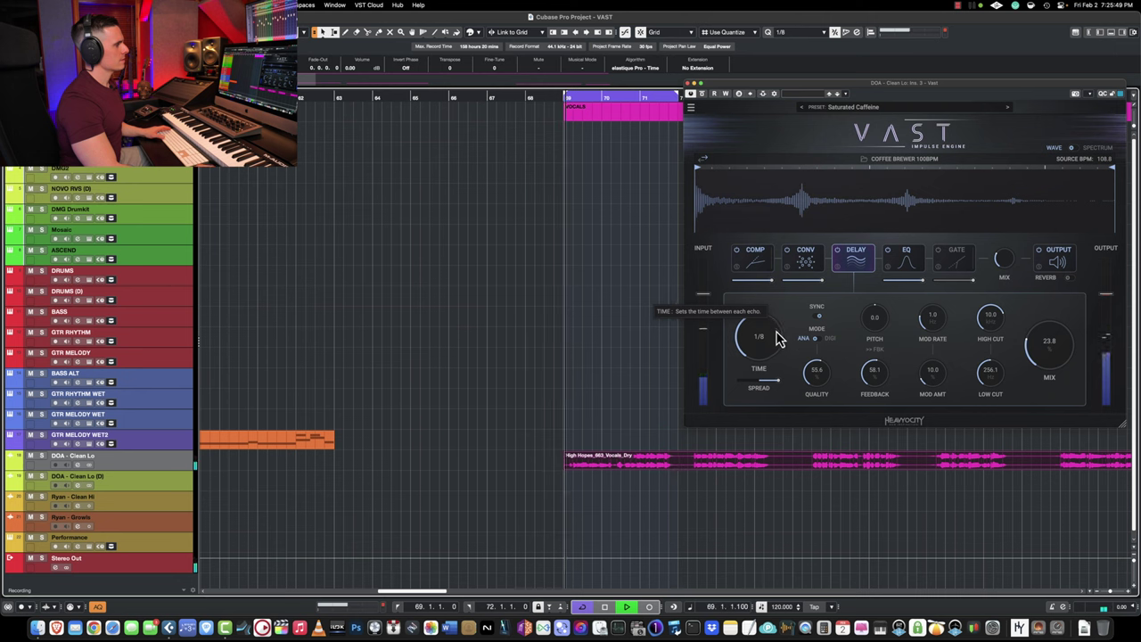
click(1008, 113)
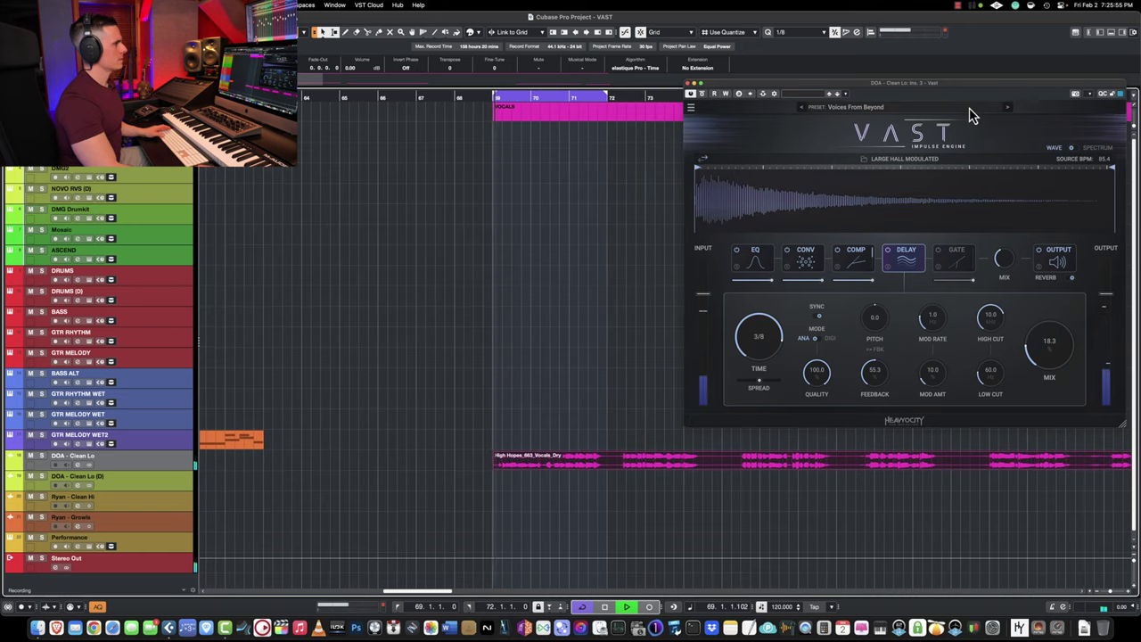
Step: Audition the vocal presets Subtle Room Width, with its delay mix at about 20.1%, Spring For Me and Warm Vocal Plate
click(1008, 109)
click(1008, 109)
mouse_move(1043, 356)
mouse_down()
mouse_move(1044, 381)
mouse_move(1037, 355)
mouse_up()
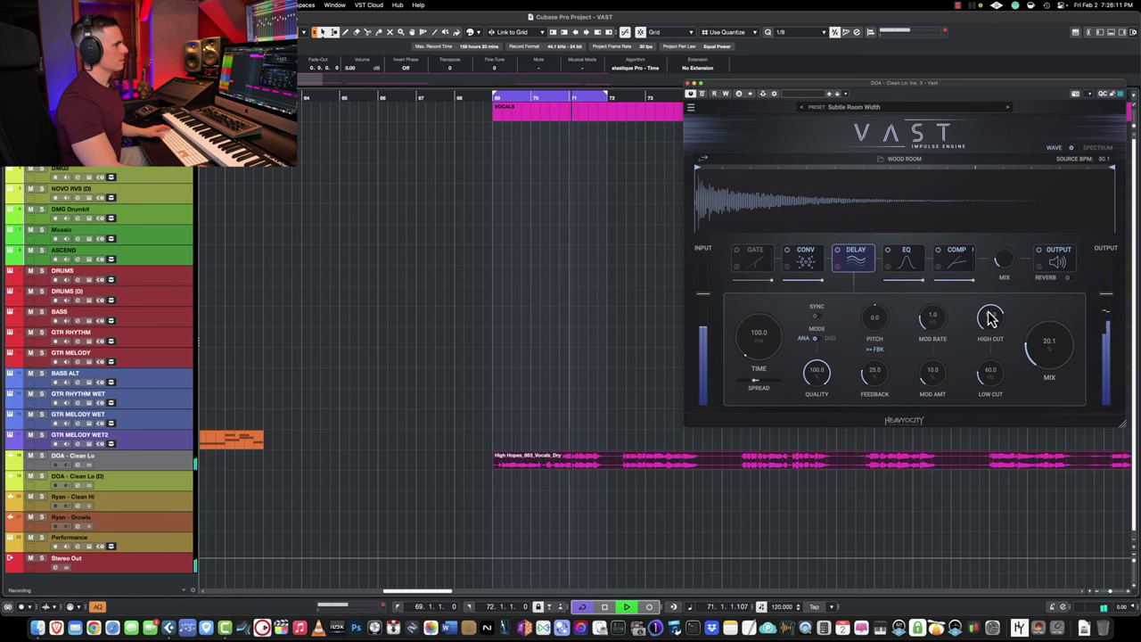
click(1007, 107)
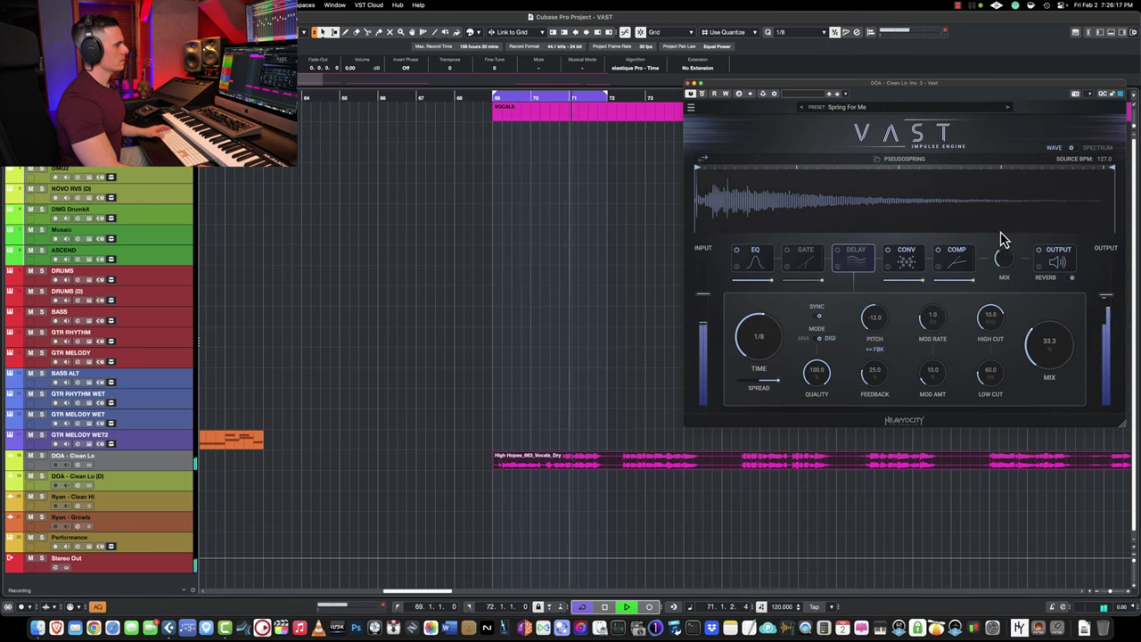
click(1008, 108)
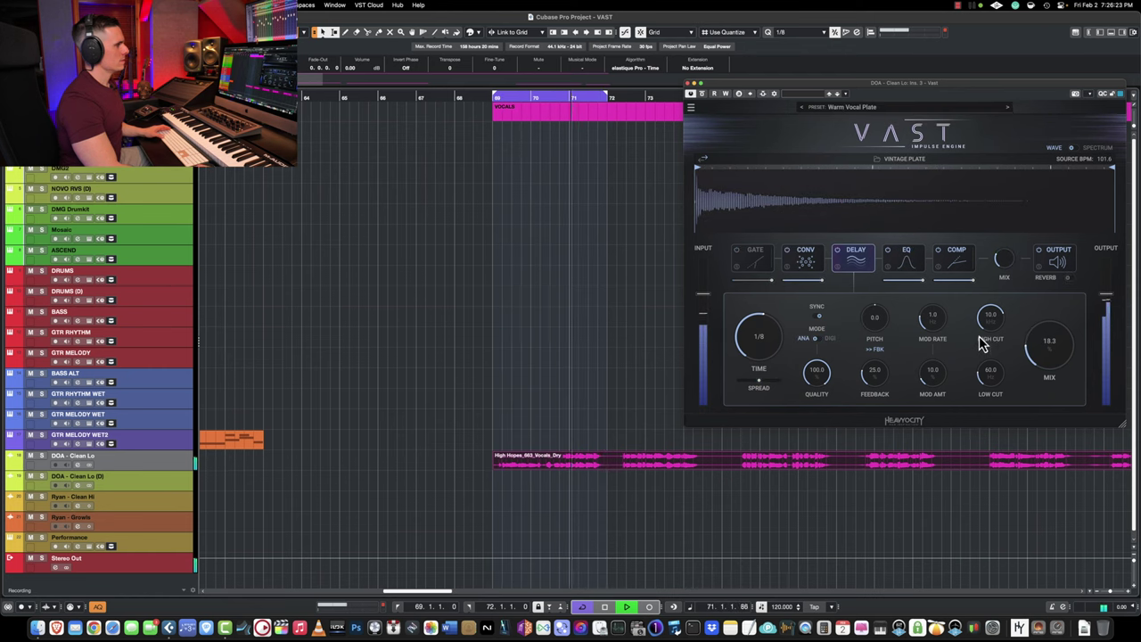
Step: Reshape Warm Vocal Plate's EQ with the low band at about 161 Hz and the high band at about 2.40 kHz, and redisplay its delay
click(930, 275)
drag(1073, 193, 988, 262)
drag(772, 202, 817, 211)
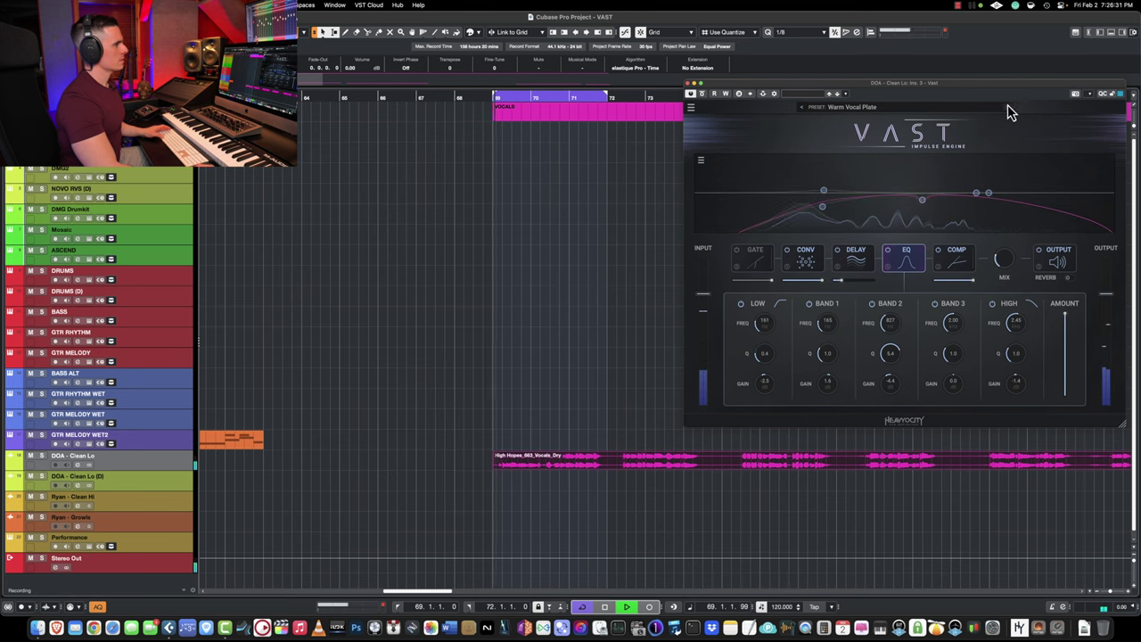
click(855, 267)
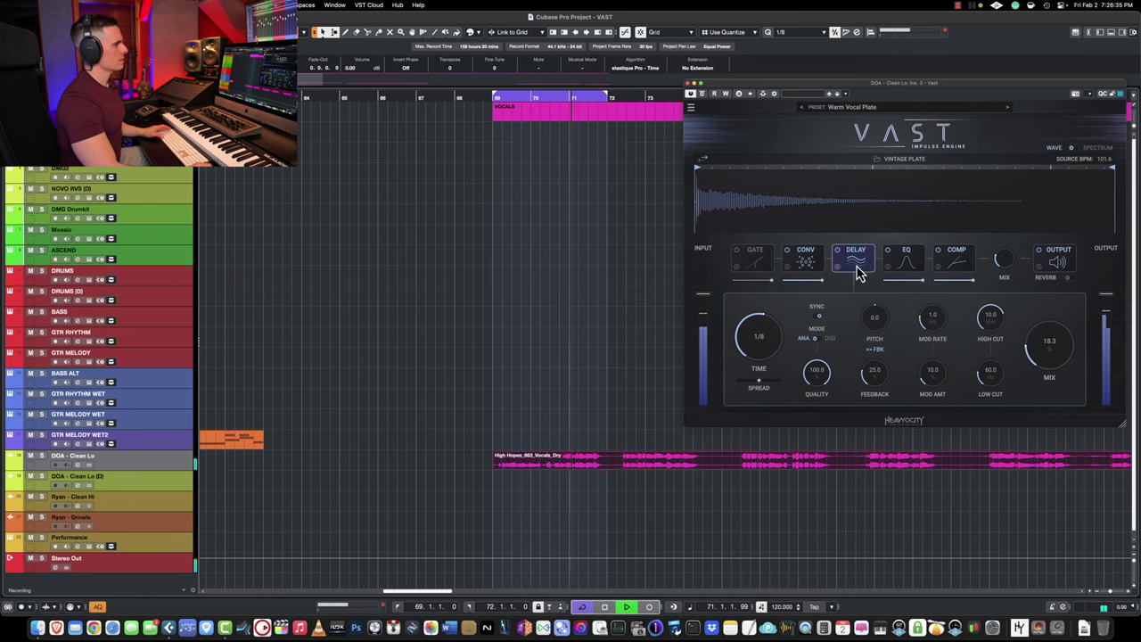
Step: Audition the vocal presets Corridors, The Choir Hall and In The Great Hall
click(1007, 106)
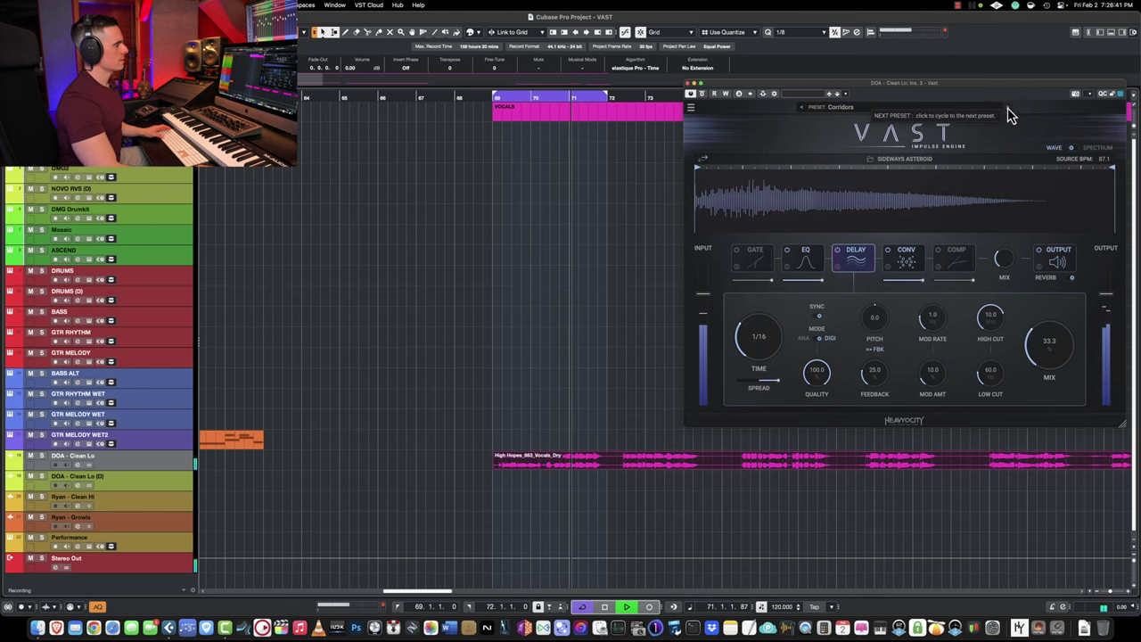
click(1008, 109)
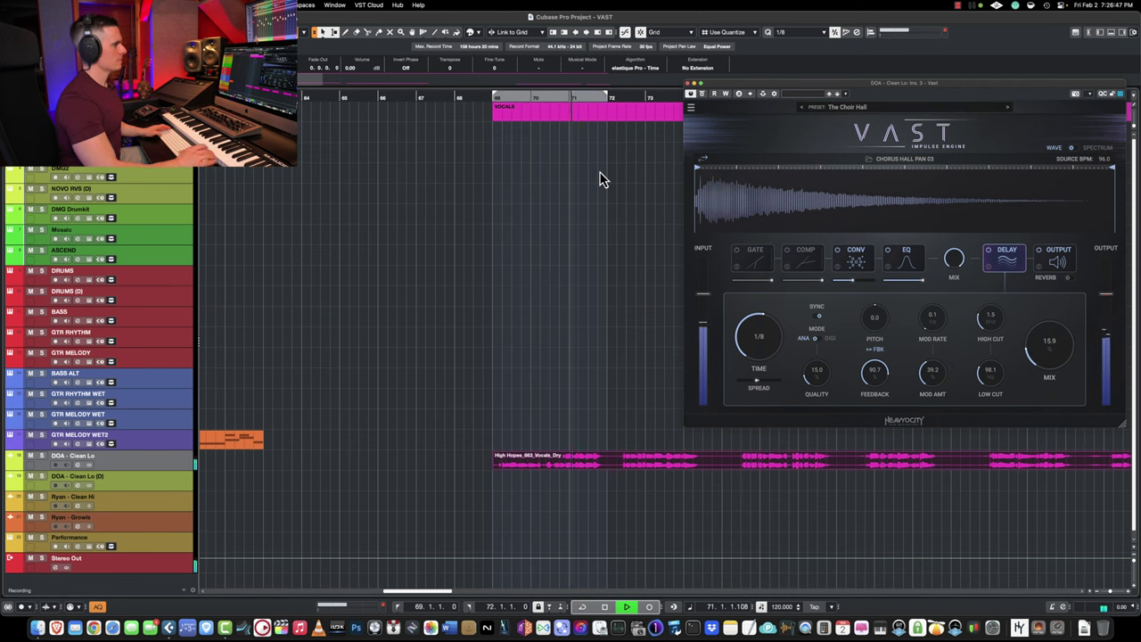
click(1007, 108)
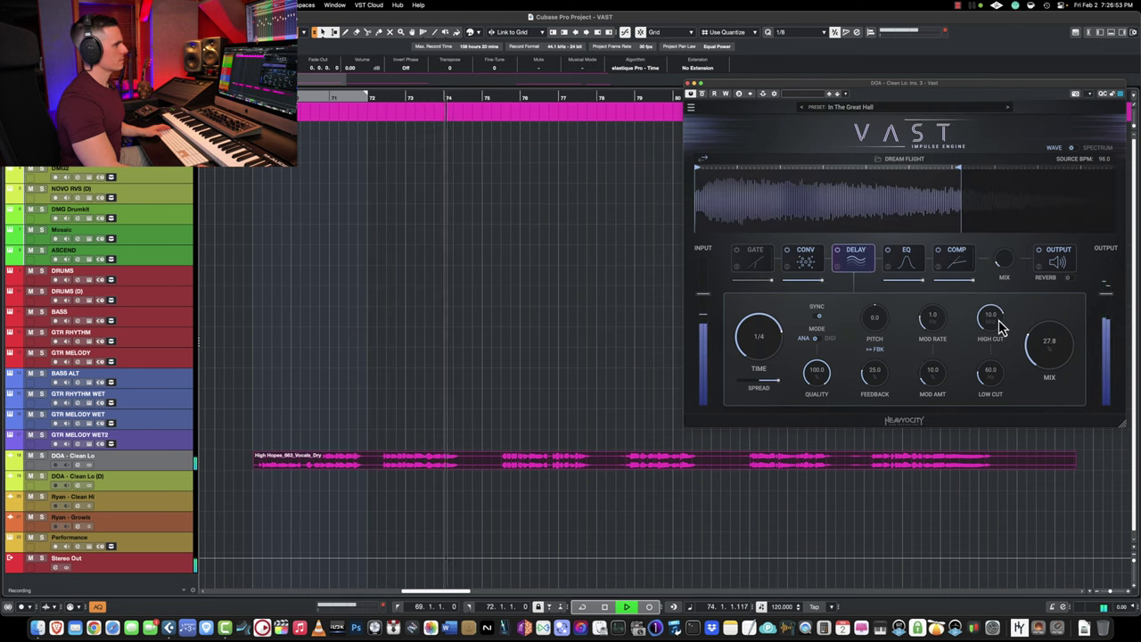
Step: Shorten In The Great Hall's Dream Flight impulse to its opening part, reverse it and extend its start point slightly earlier
drag(962, 173, 788, 185)
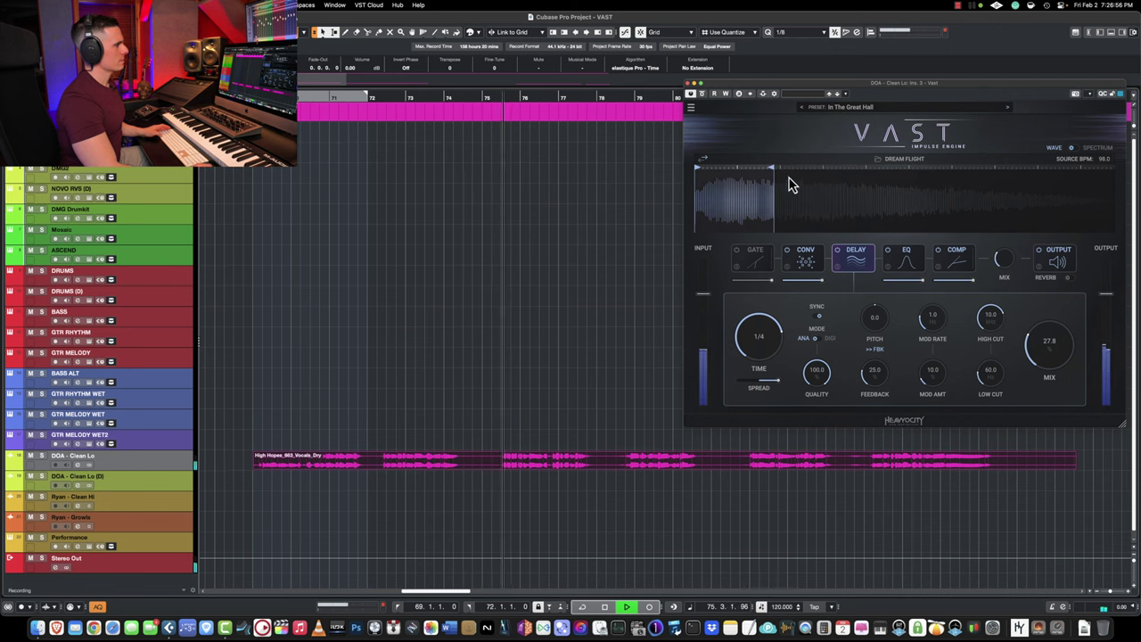
click(701, 161)
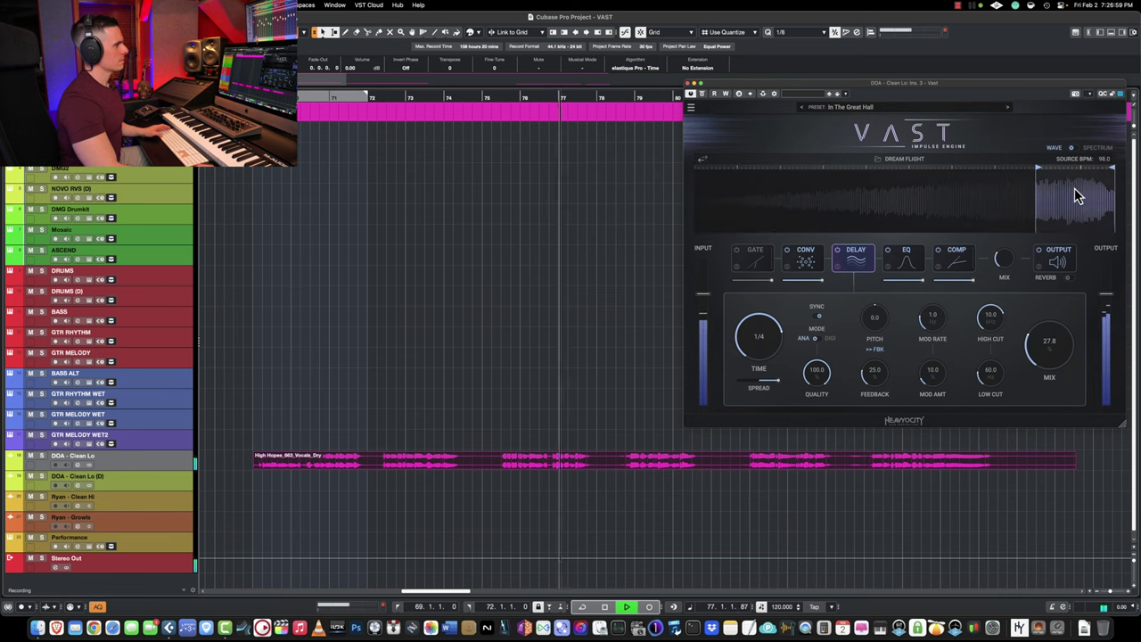
mouse_move(1038, 179)
mouse_down()
mouse_move(987, 178)
mouse_move(1002, 178)
mouse_up()
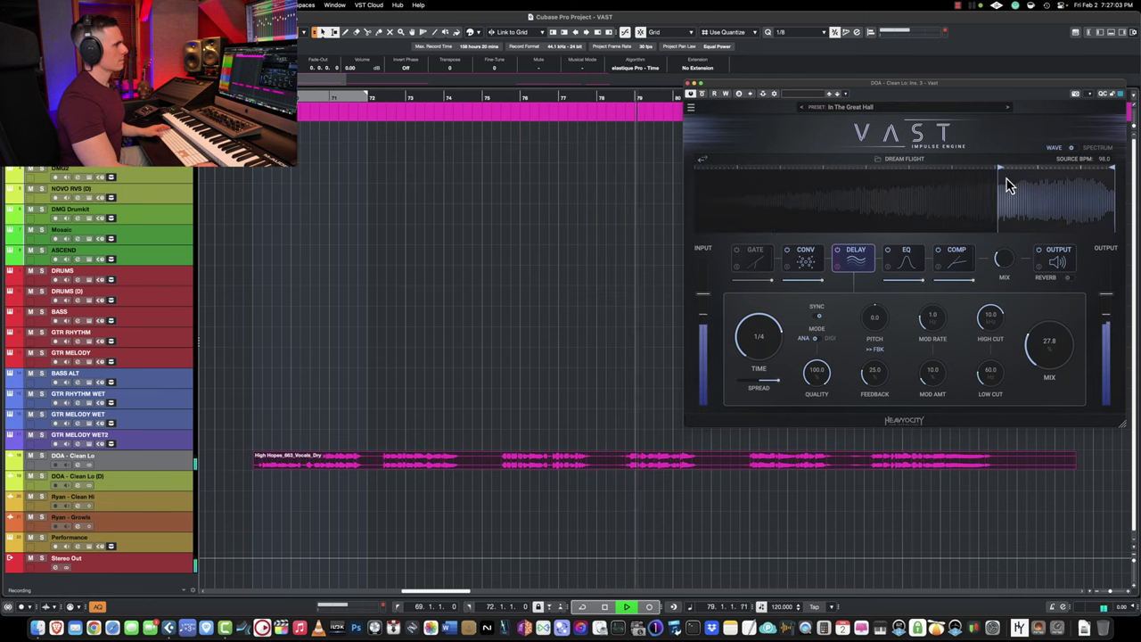
Step: Load the Vocal Recital preset, reverse its Shimmery Short Hall impulse and trim both ends to a short section in the later part
click(1008, 108)
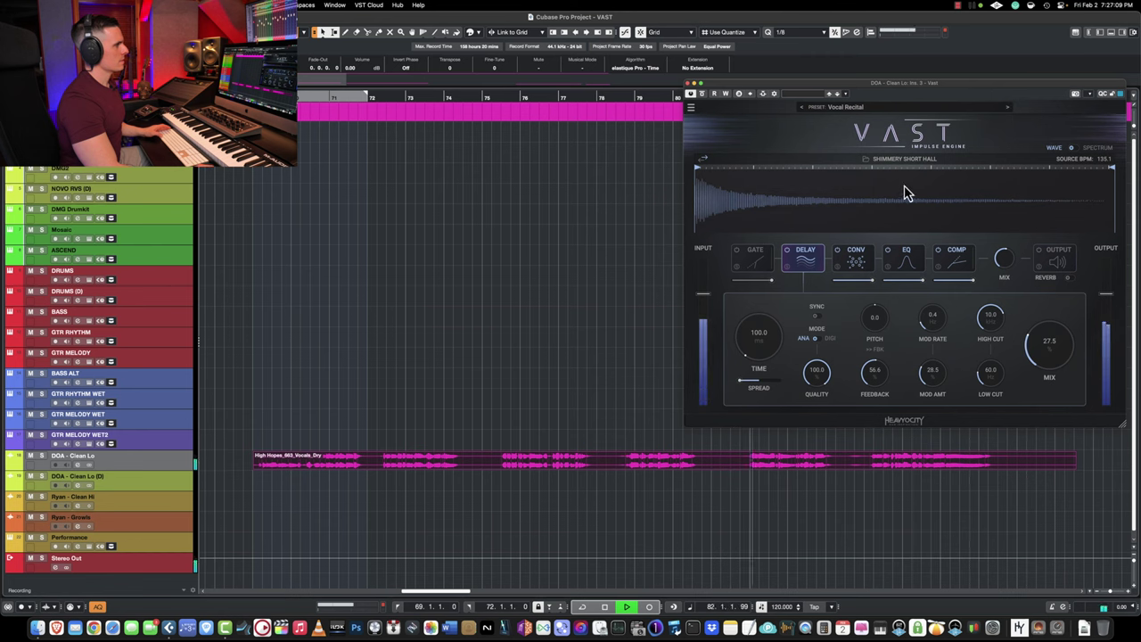
click(702, 161)
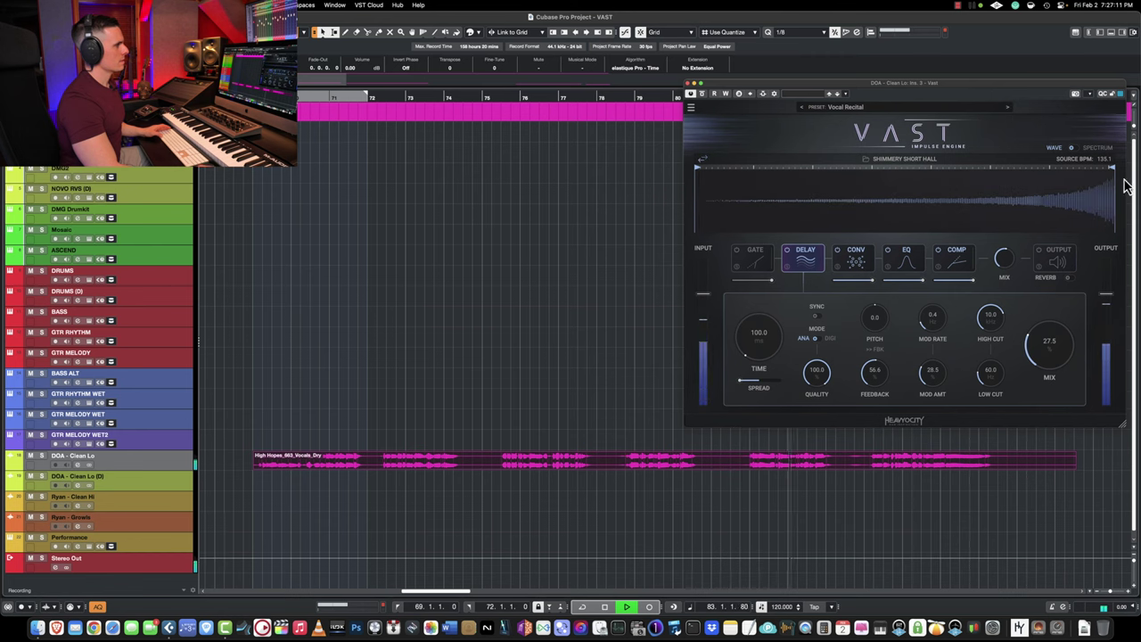
drag(697, 175, 975, 191)
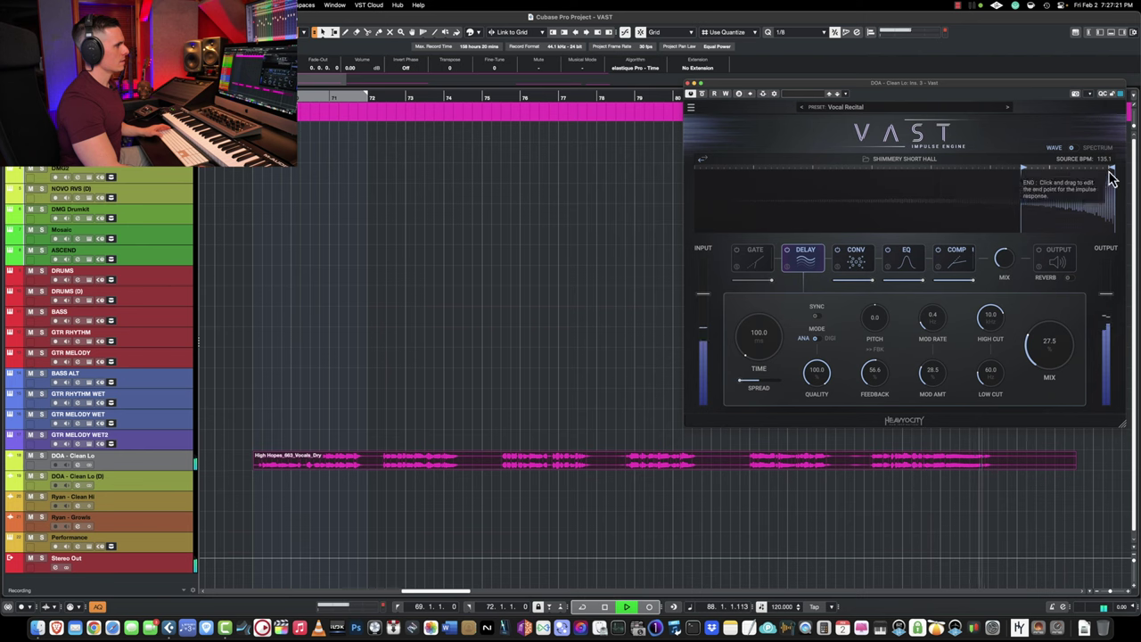
drag(1024, 170, 956, 178)
drag(1112, 169, 1036, 173)
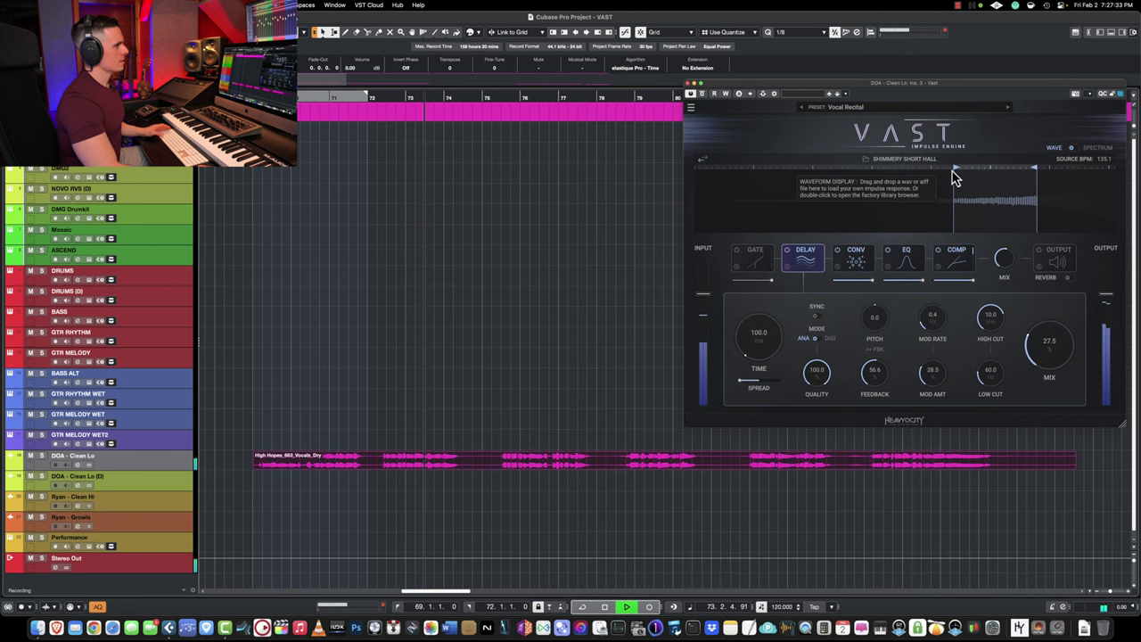
Step: Audition Dynamic Berlin Verb and the Interdimensional Broadcast vocal preset, finish on Gentle Android Lead and stop playback
click(1006, 108)
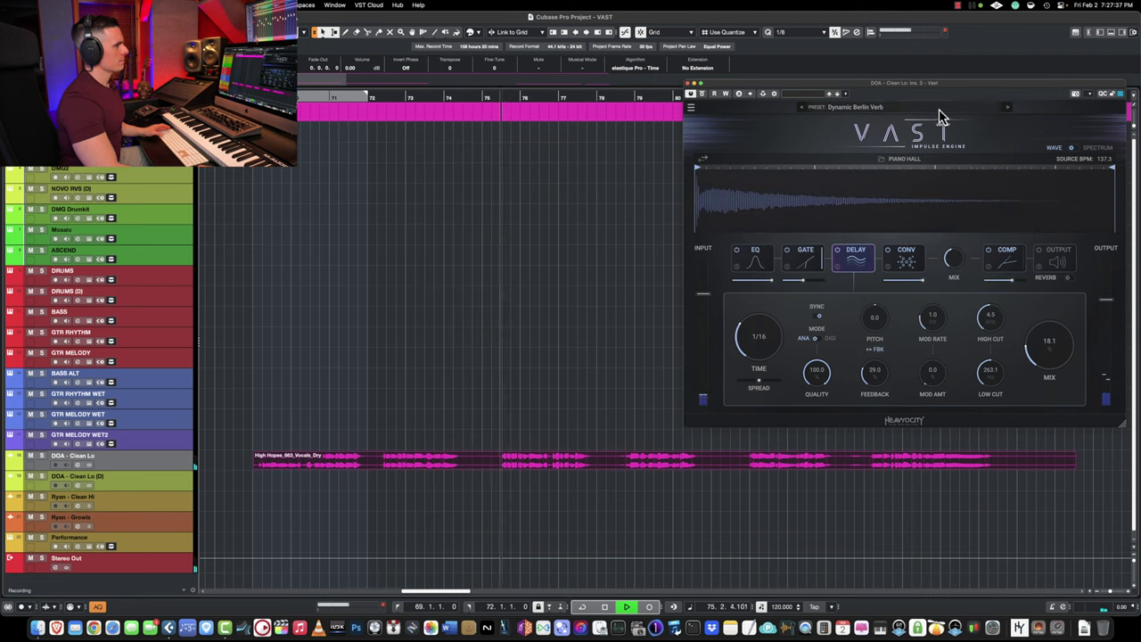
click(931, 109)
mouse_move(857, 193)
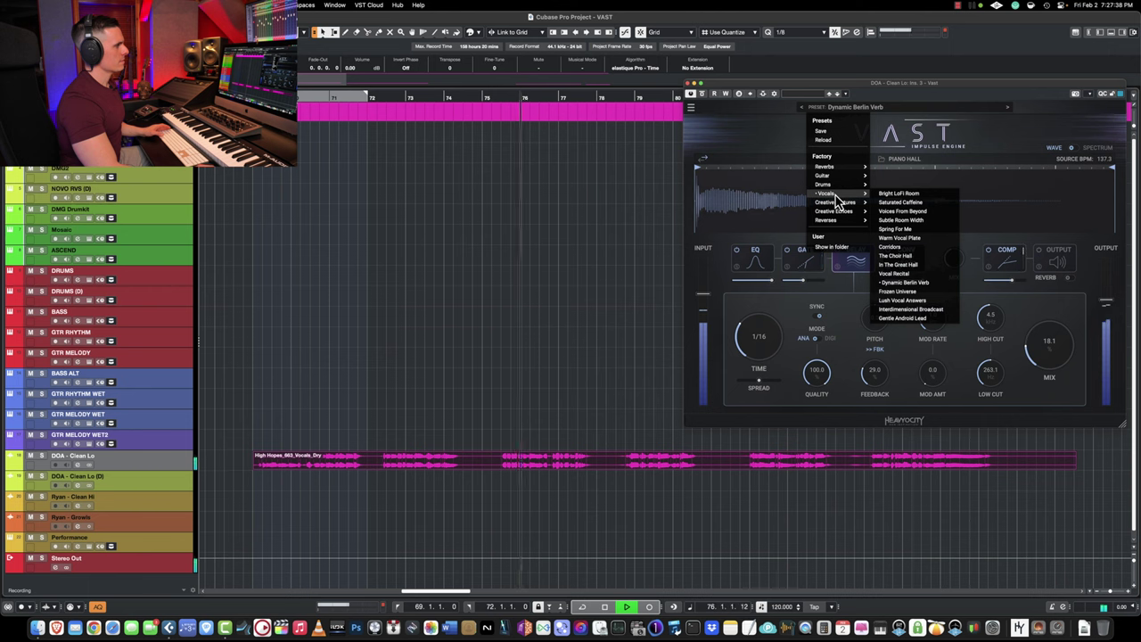
click(905, 309)
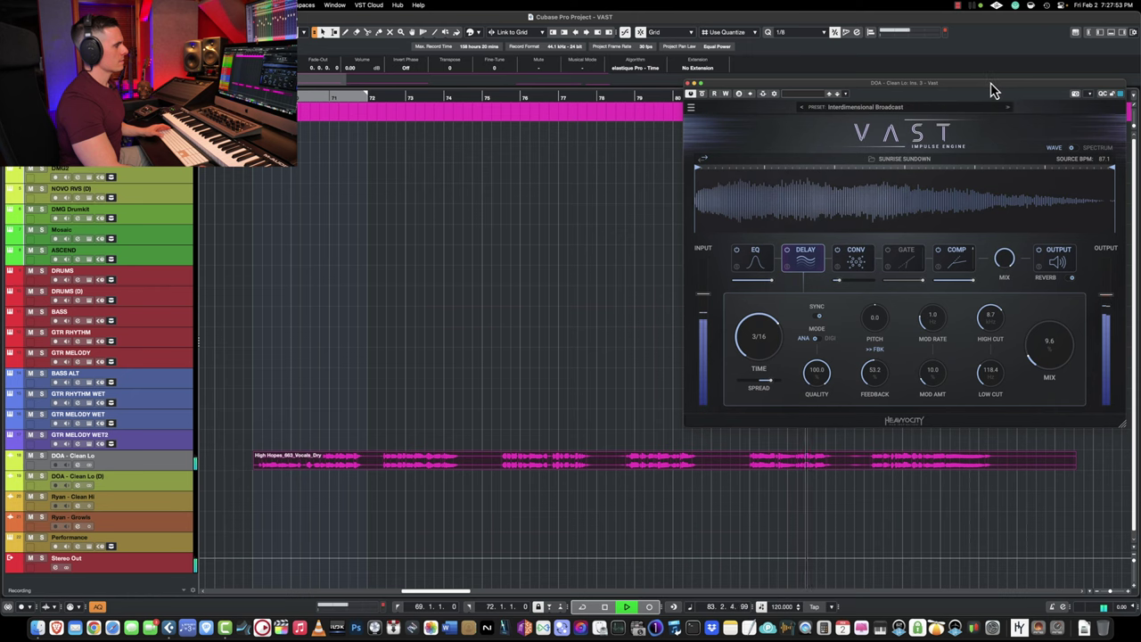
click(1008, 107)
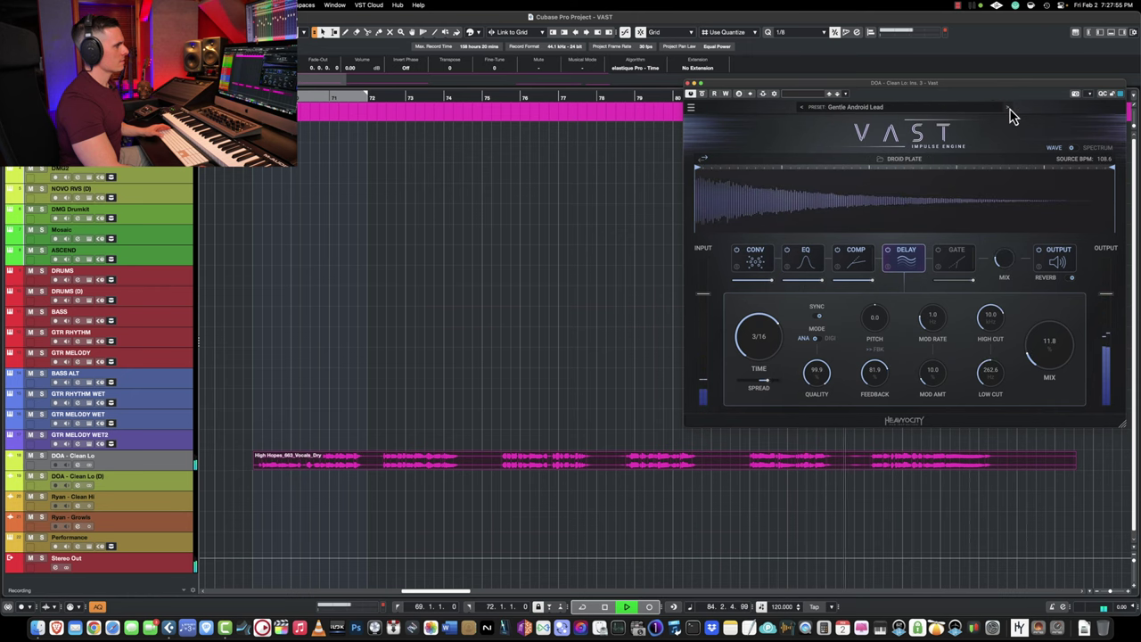
key(space)
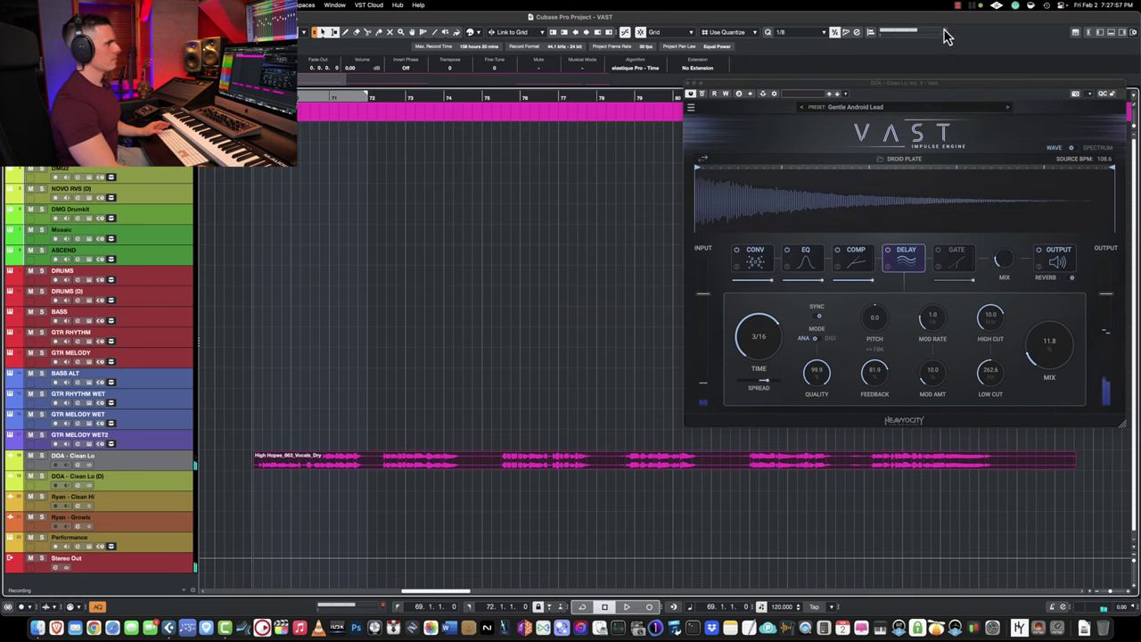